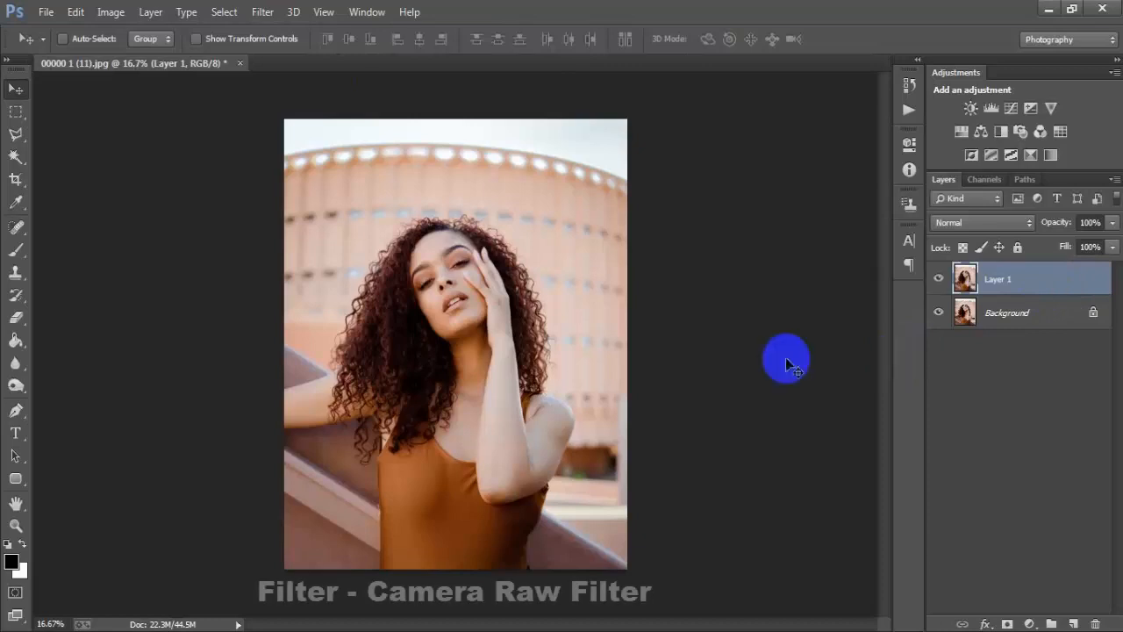
Apply the Camera Raw Filter to Layer 1 with Temperature +1, Exposure -0.60, Highlights -68, Shadows +71, Whites +42 and Blacks -3.
click(262, 11)
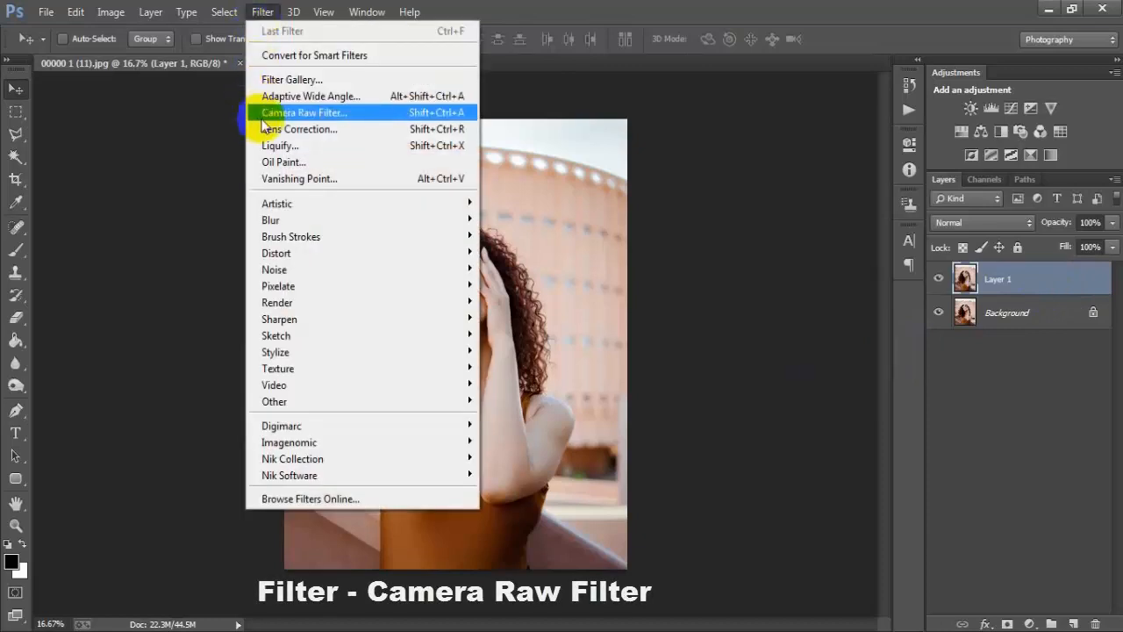
click(338, 114)
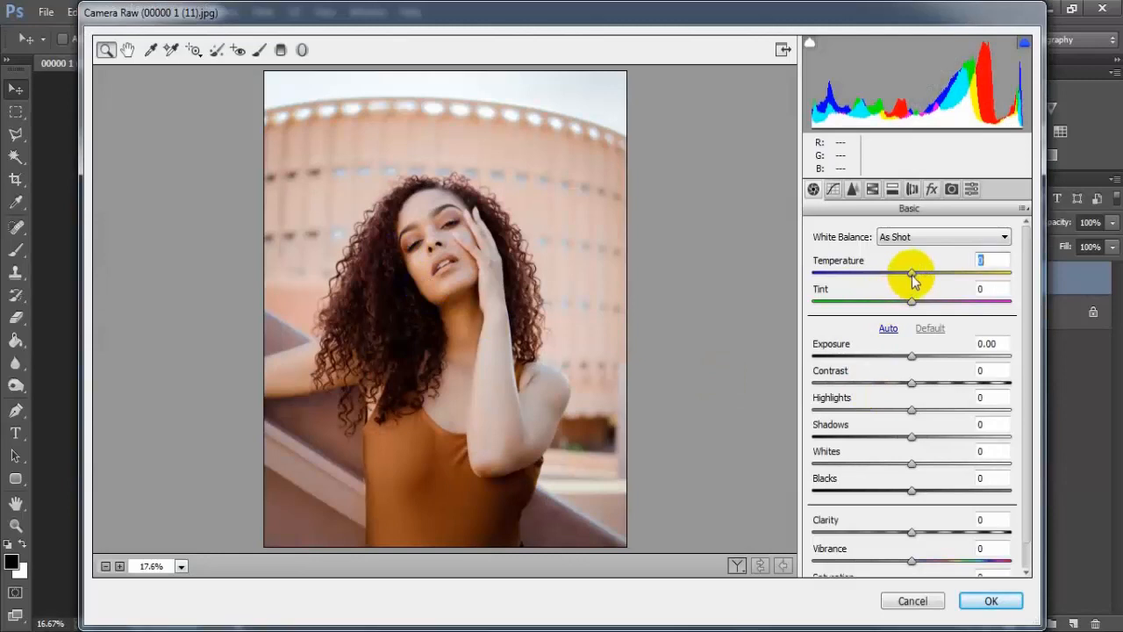
click(913, 274)
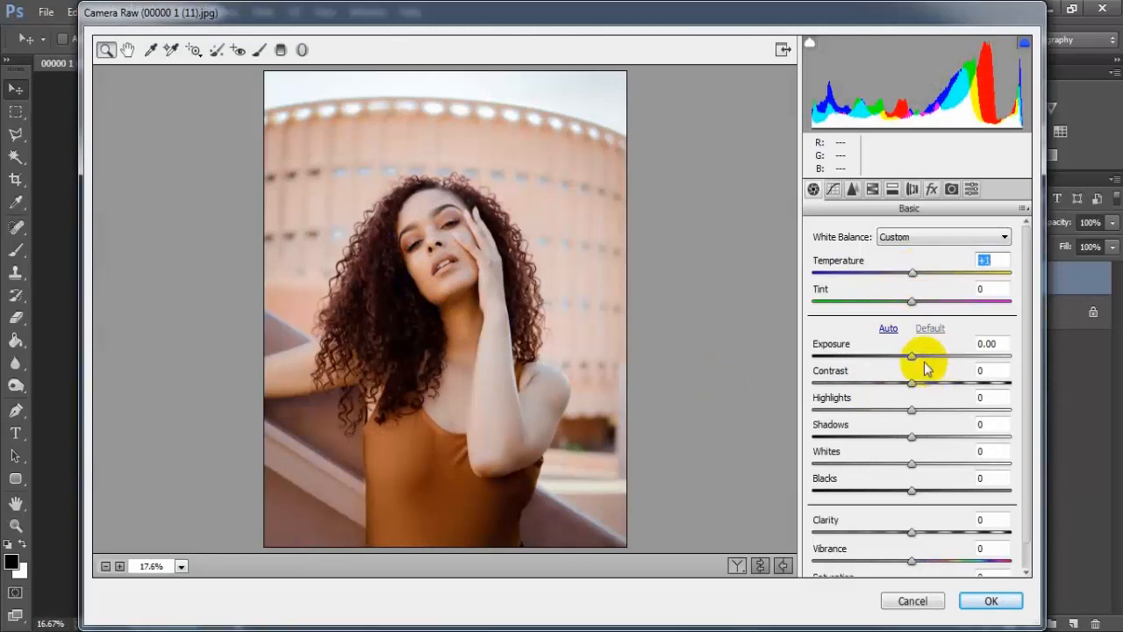
drag(915, 360, 902, 361)
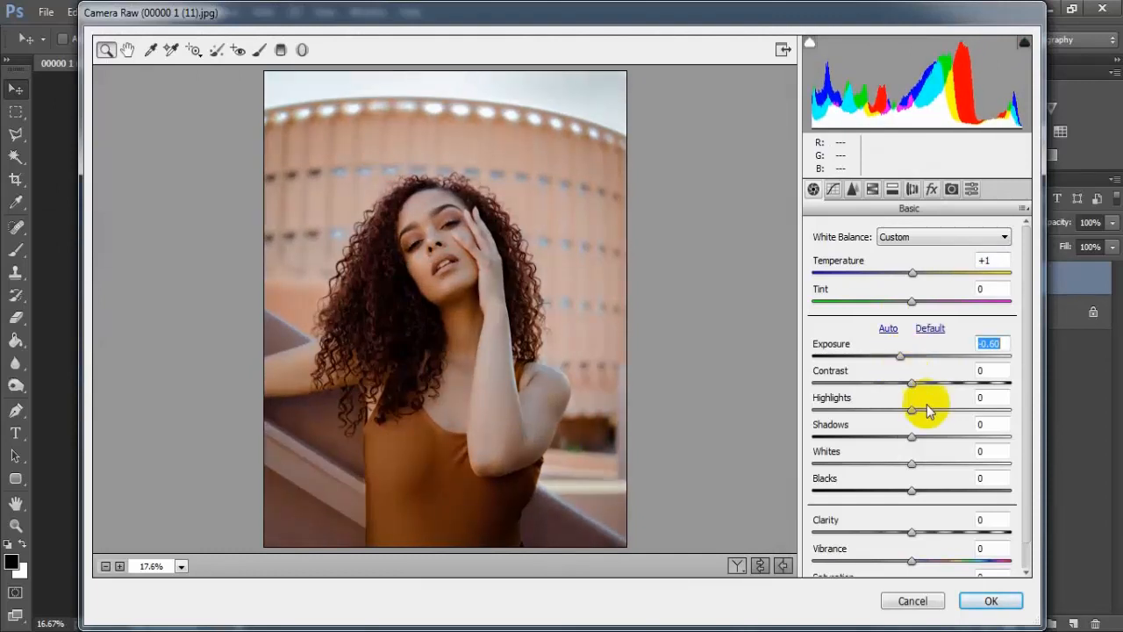
drag(912, 412, 848, 418)
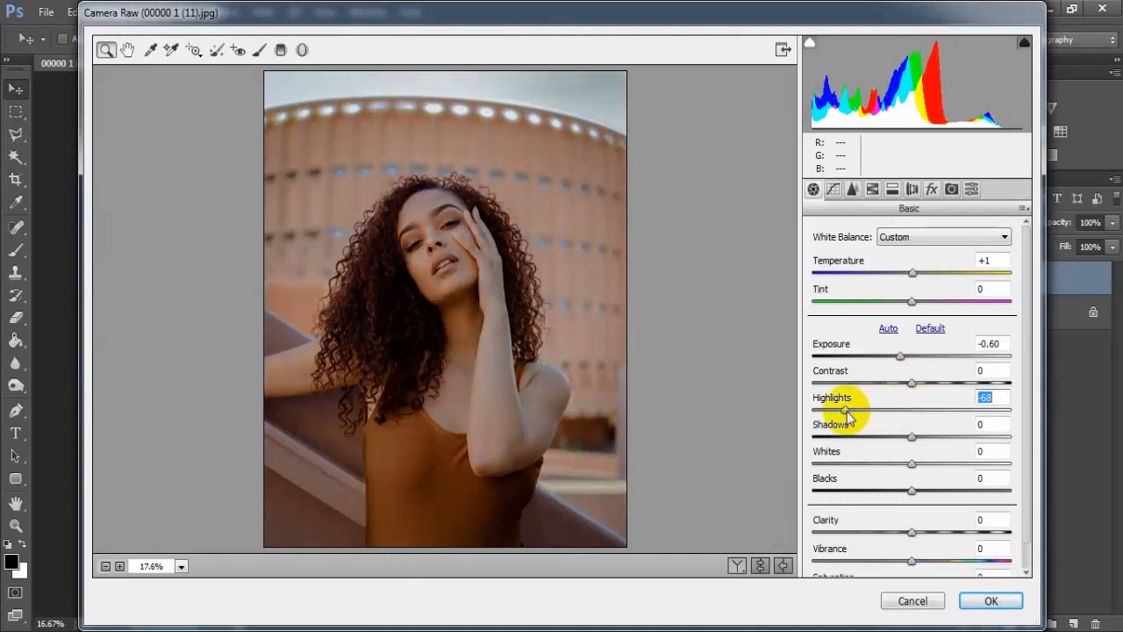
drag(913, 438, 983, 443)
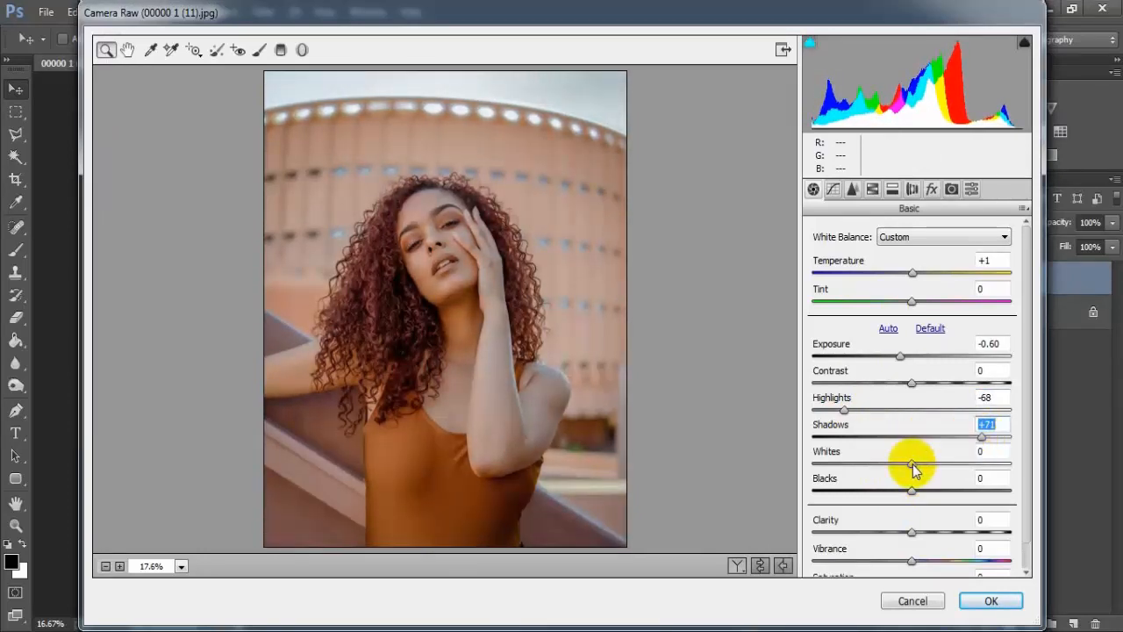
drag(913, 464, 908, 494)
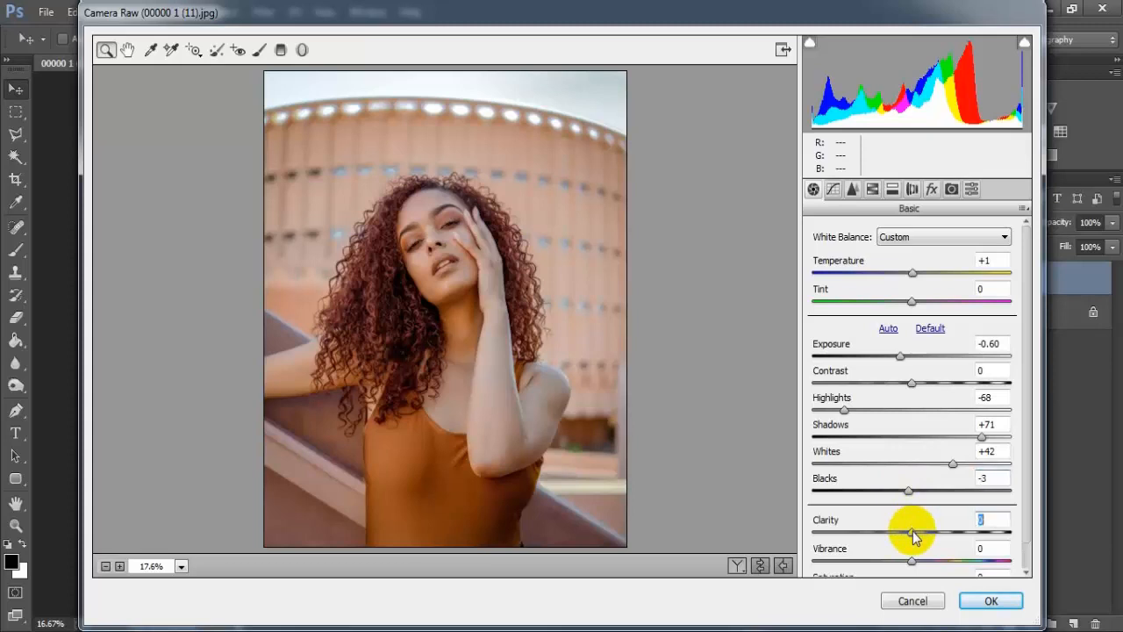
Set the basic adjustments Clarity to +27, Vibrance to +11 and Saturation to -8.
drag(920, 530, 939, 533)
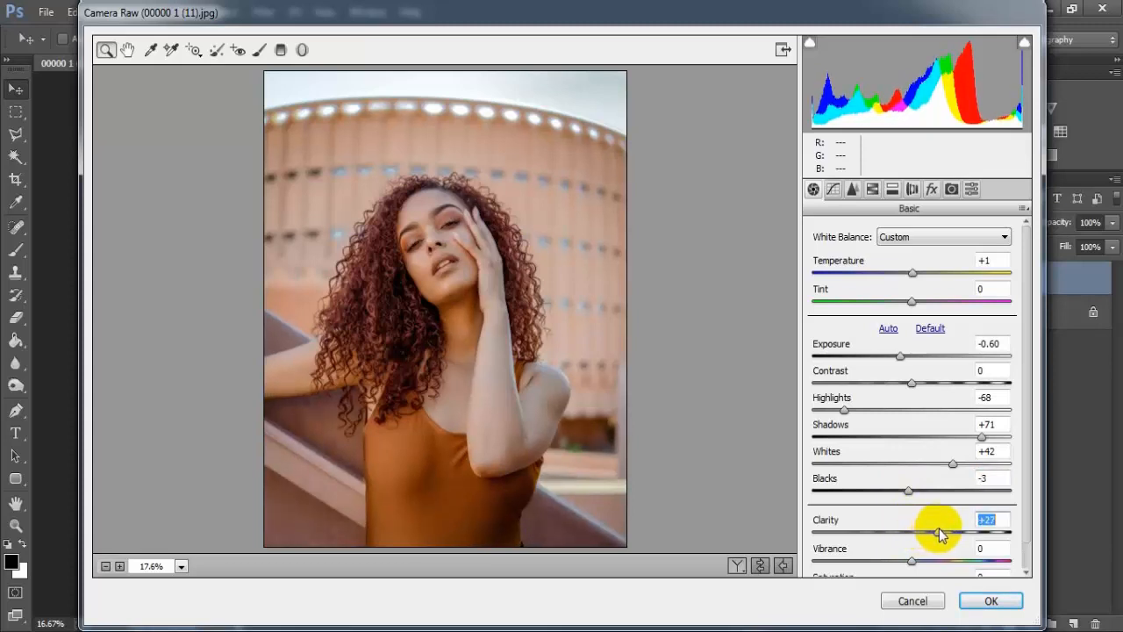
drag(913, 562, 921, 558)
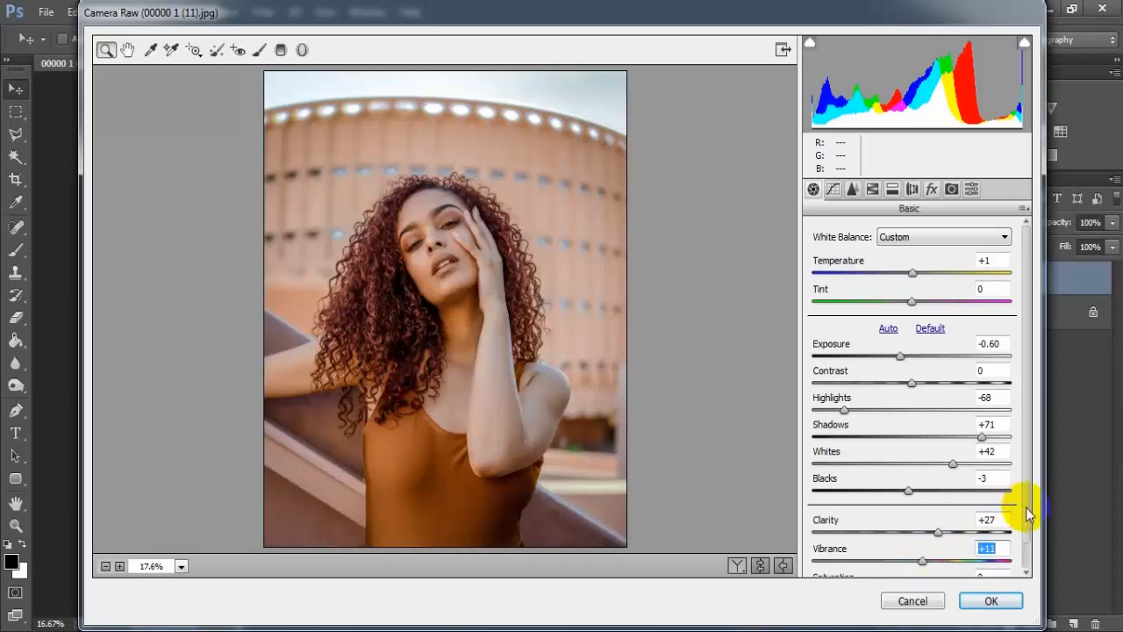
drag(1027, 508, 1024, 533)
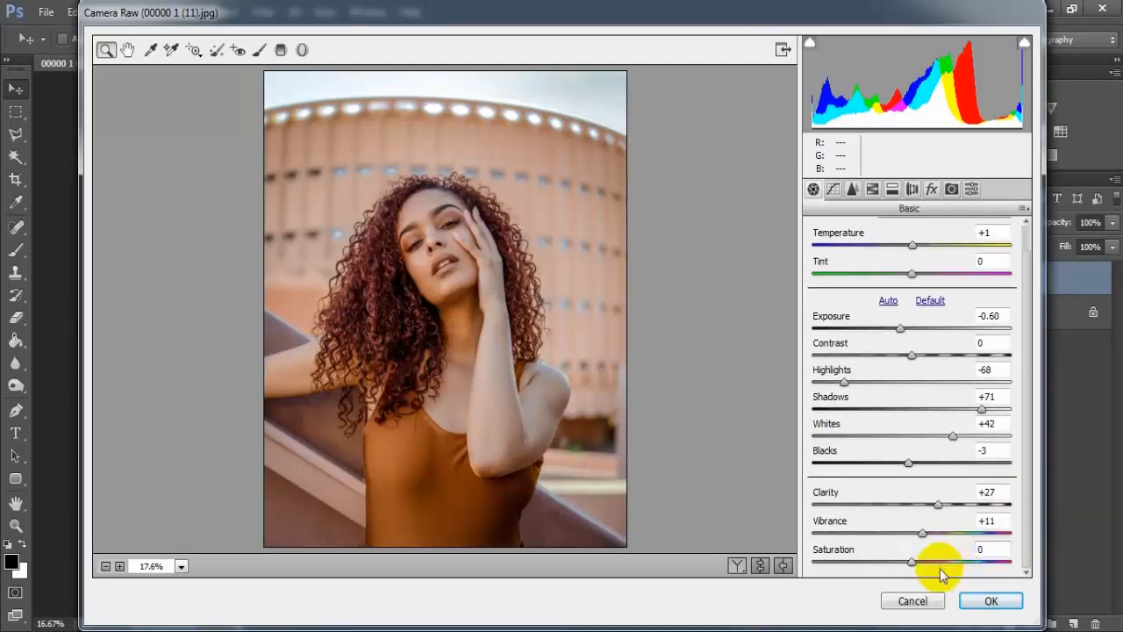
drag(914, 563, 905, 559)
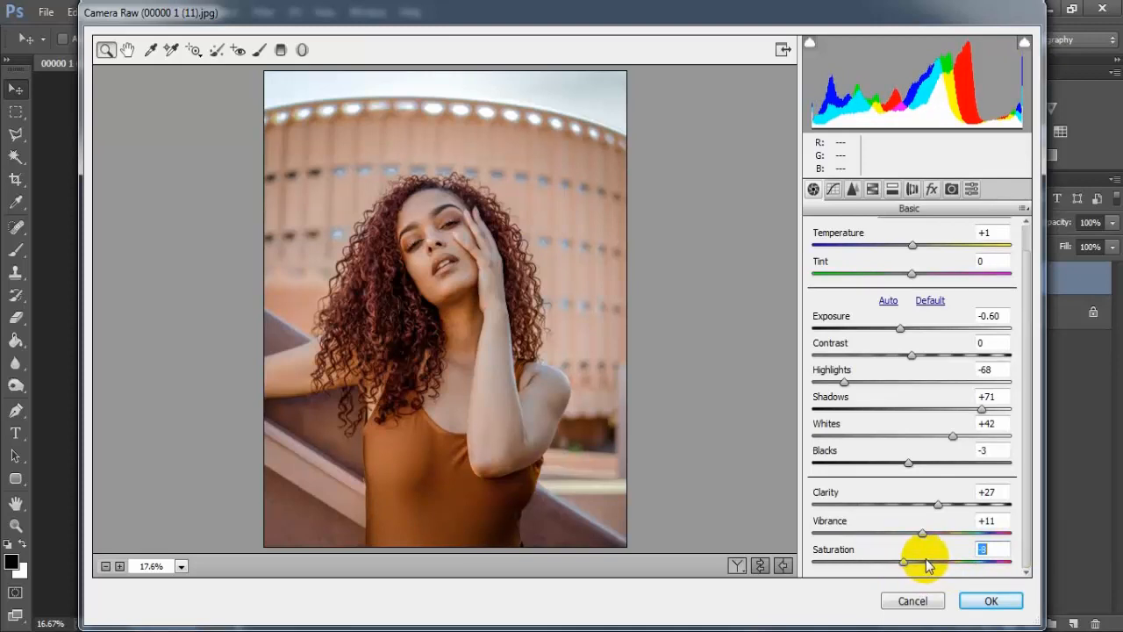
click(986, 548)
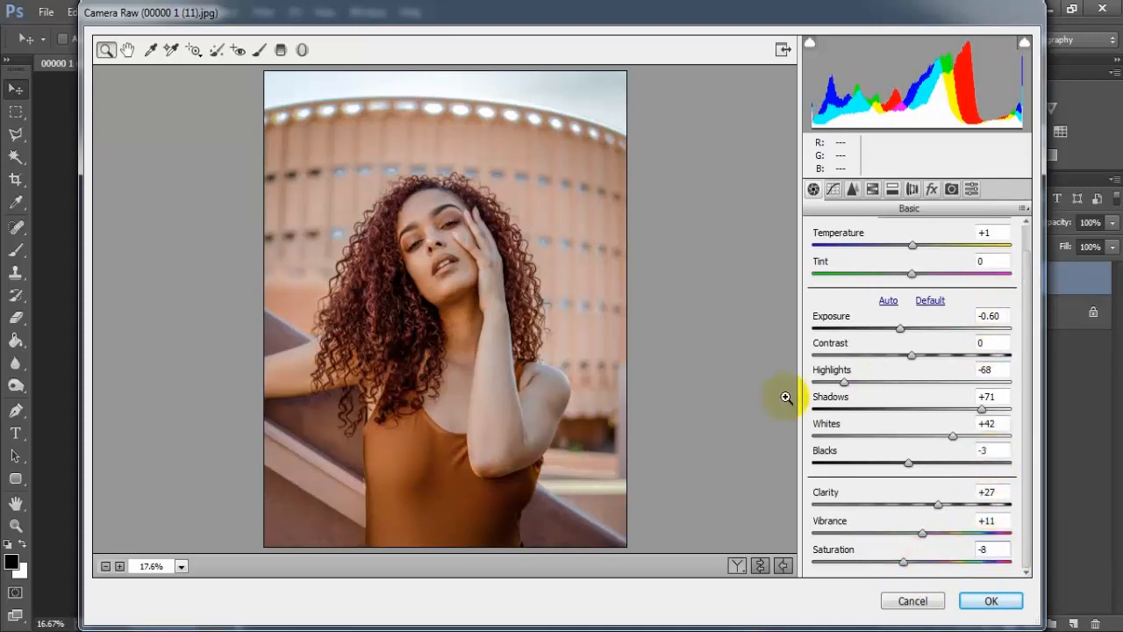
Shape the RGB point tone curve with a raised black point and input/output points at 44/38, 115/105, 197/184 and 255/237.
click(833, 189)
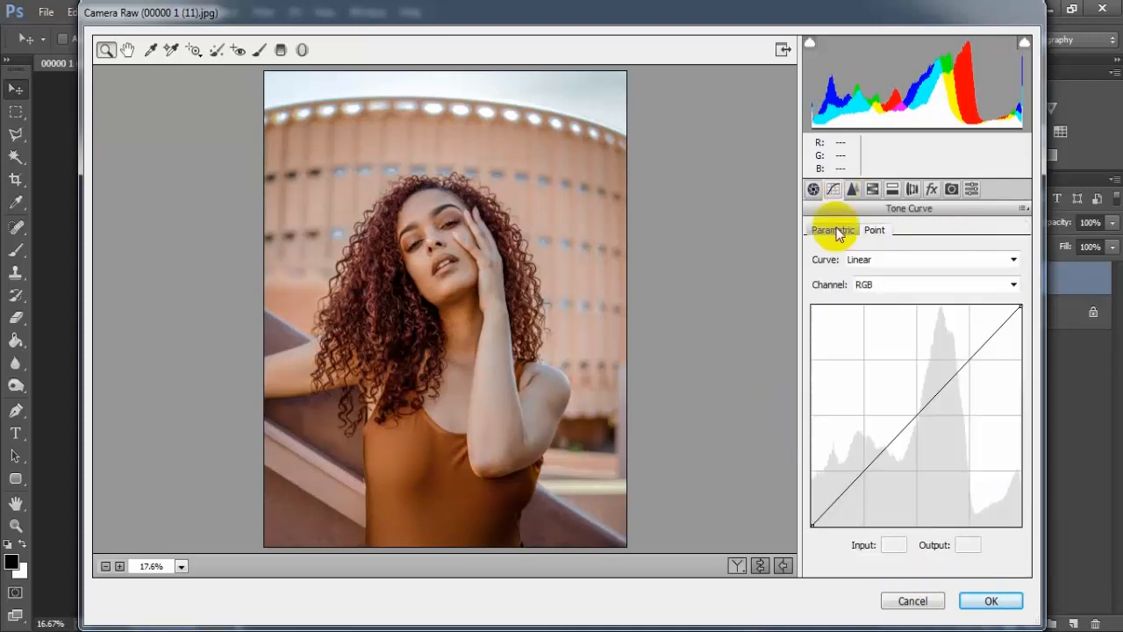
drag(815, 521, 848, 493)
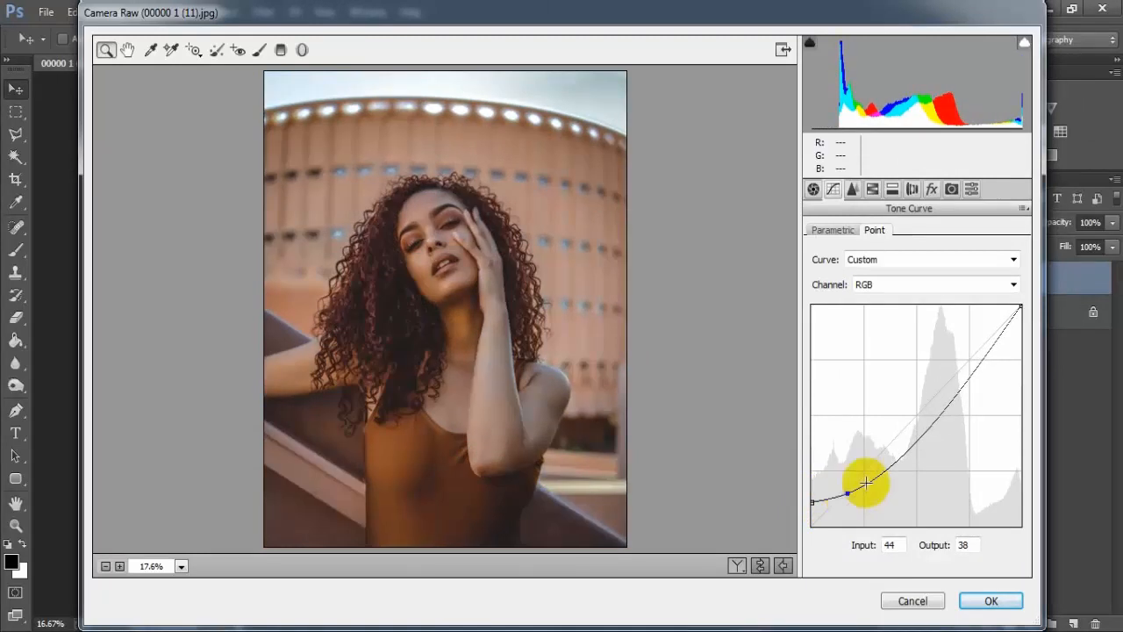
drag(909, 450, 906, 434)
drag(968, 364, 973, 366)
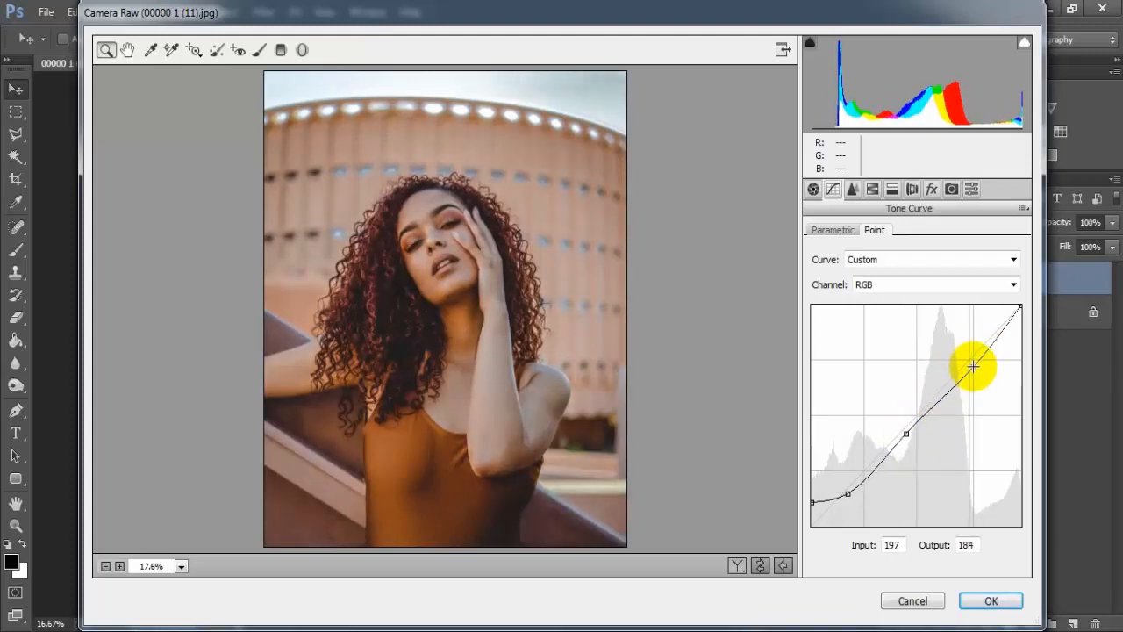
drag(905, 434, 905, 435)
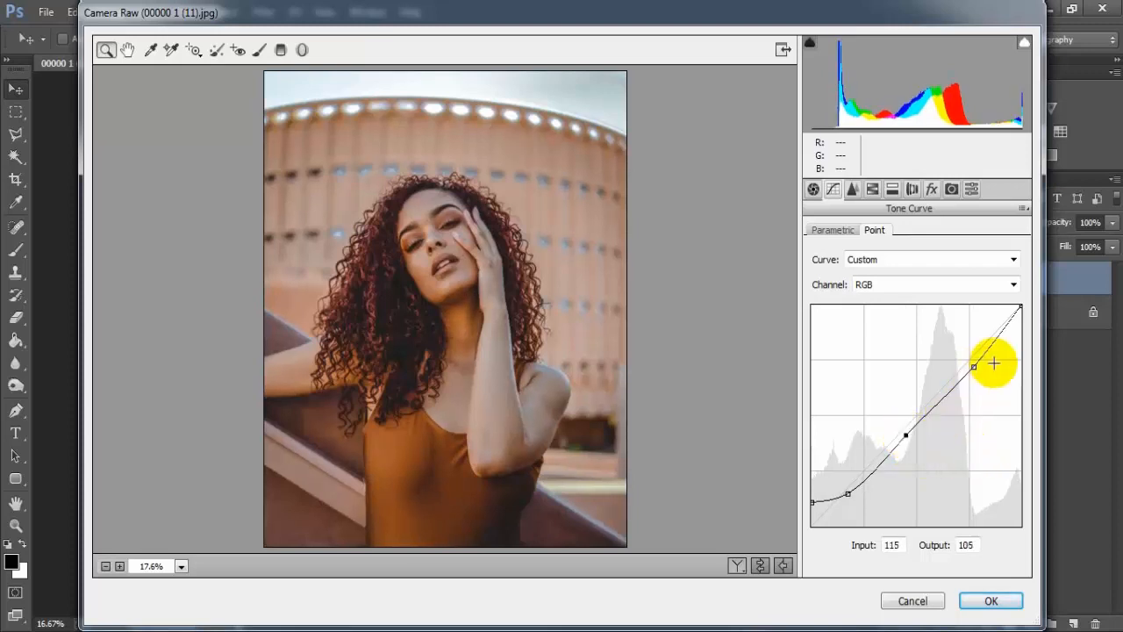
drag(1031, 309, 1039, 320)
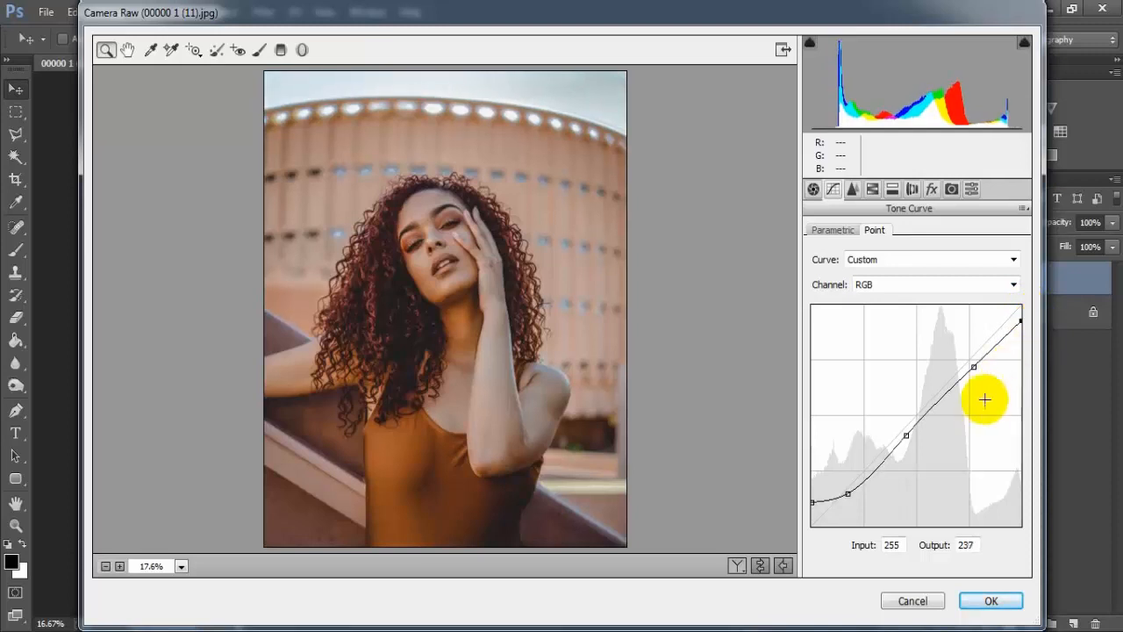
Sharpen the photo with an Amount of 33 and a Radius of 1.9.
click(852, 189)
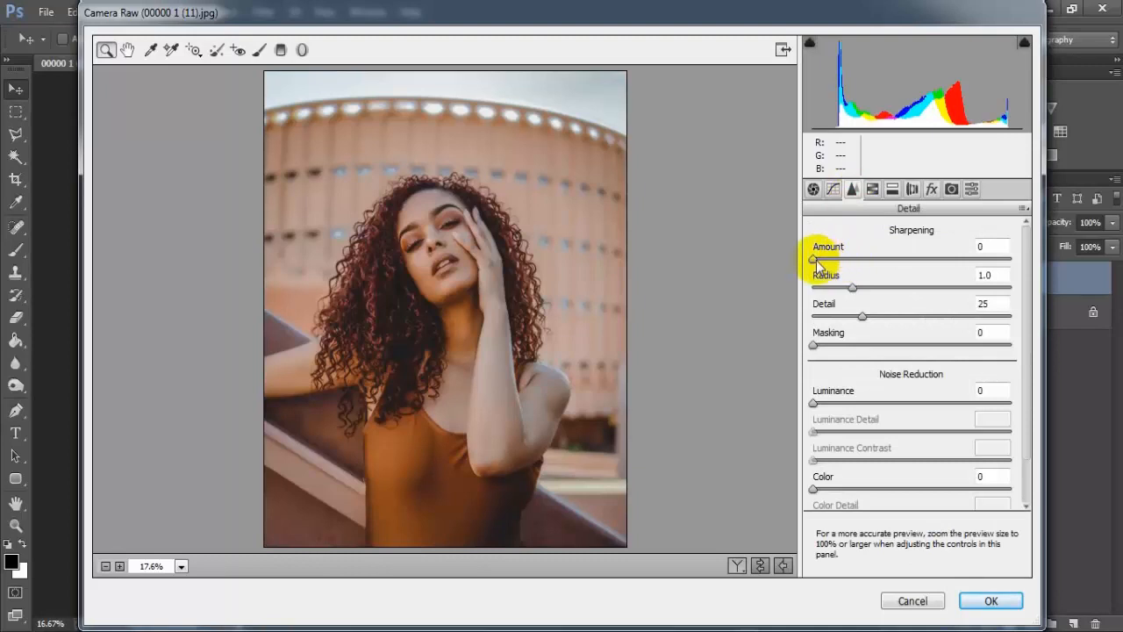
drag(816, 263, 863, 277)
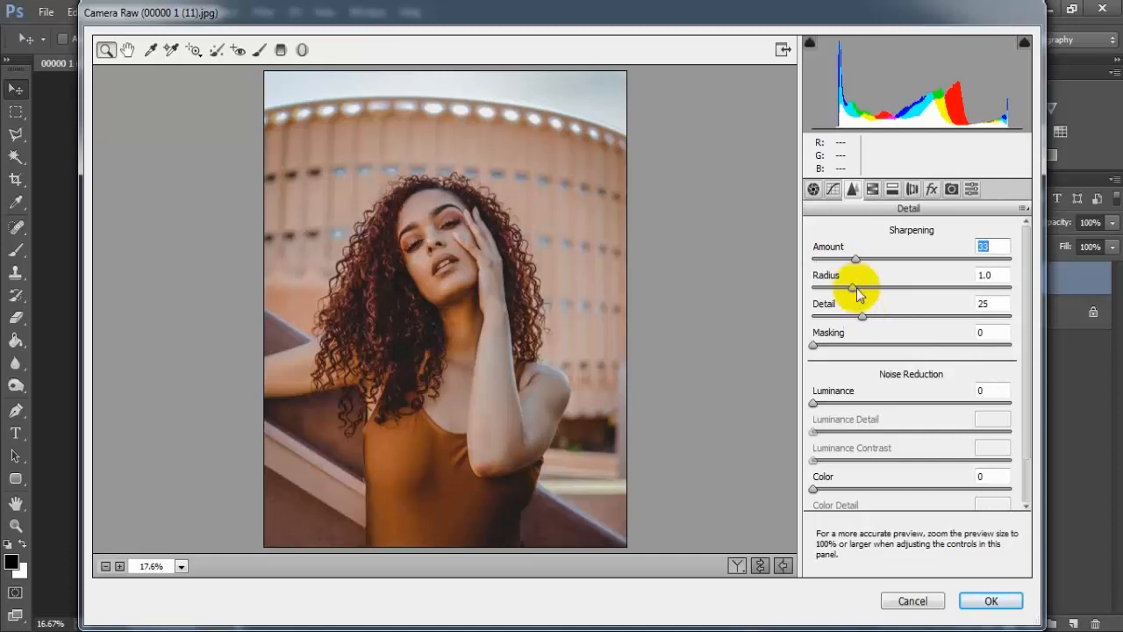
drag(854, 286, 893, 295)
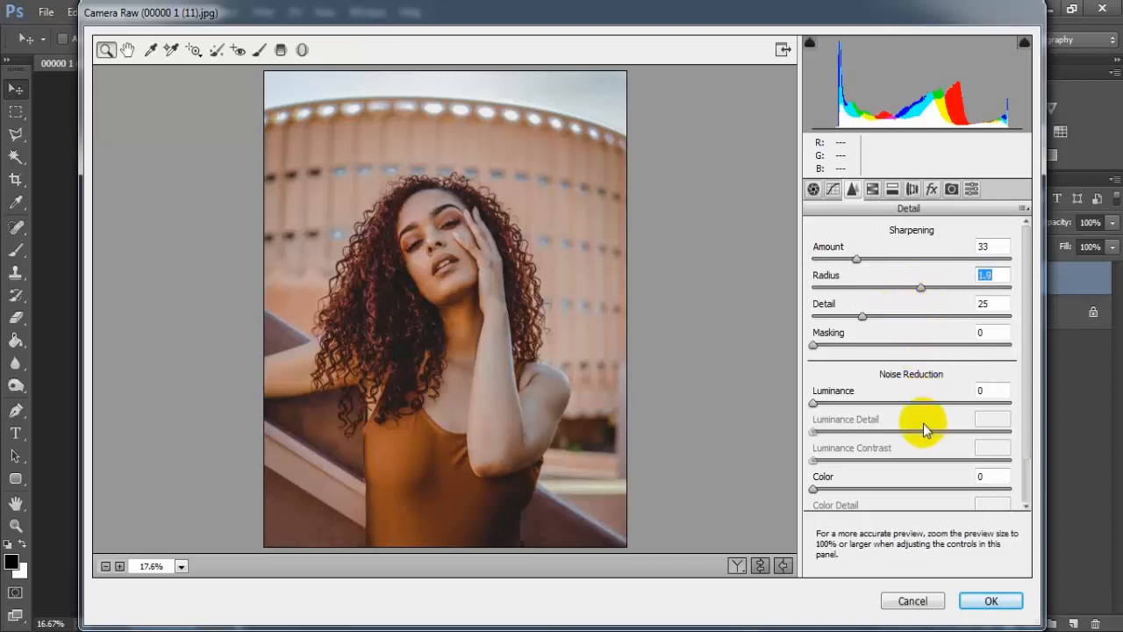
Reduce the photo's noise with Luminance 17, Luminance Detail 53 and Color 18.
drag(813, 403, 844, 407)
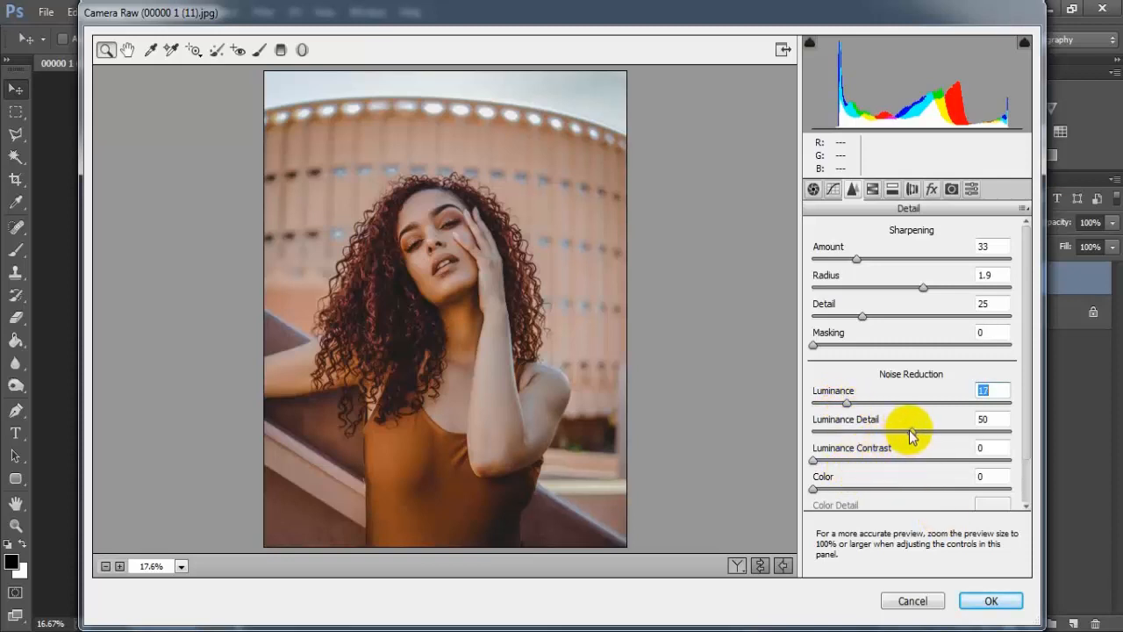
drag(913, 431, 920, 431)
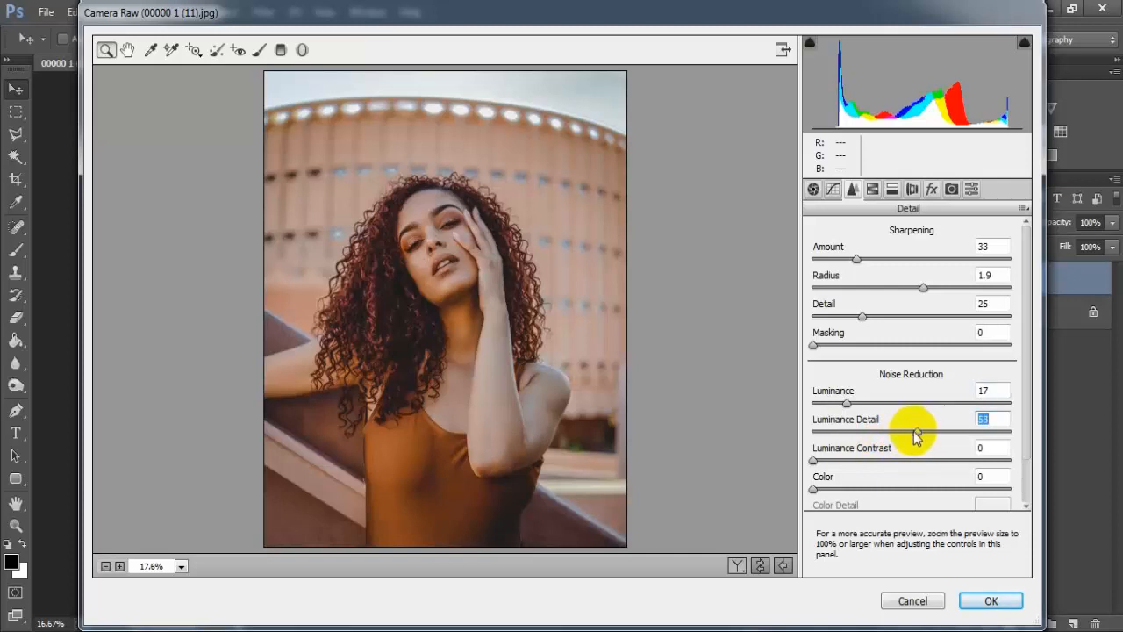
drag(813, 489, 847, 491)
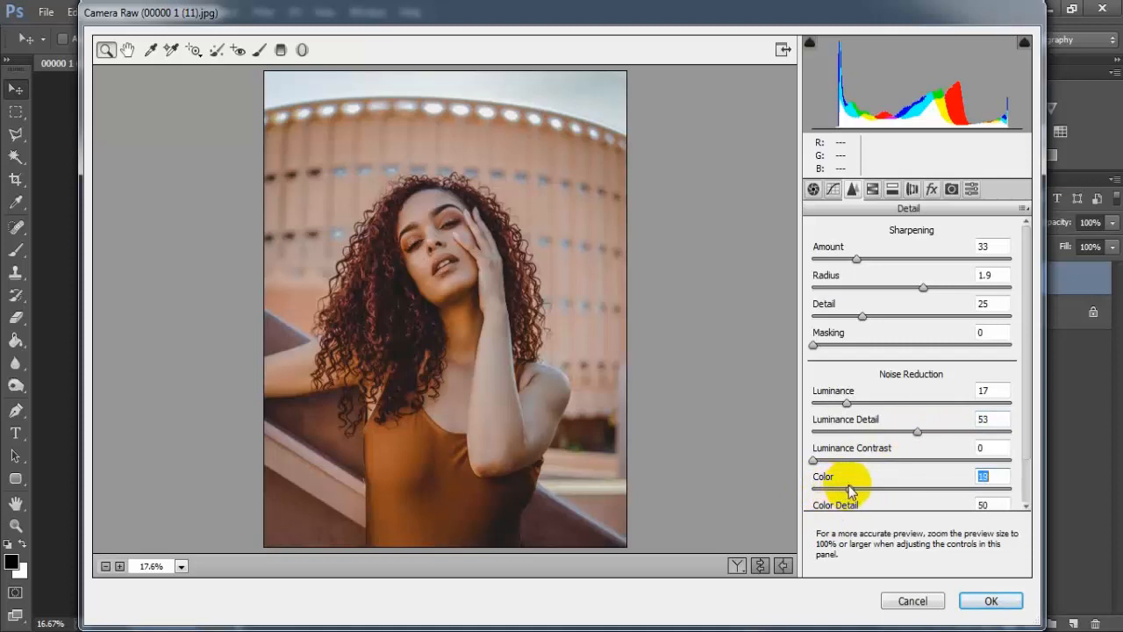
click(994, 476)
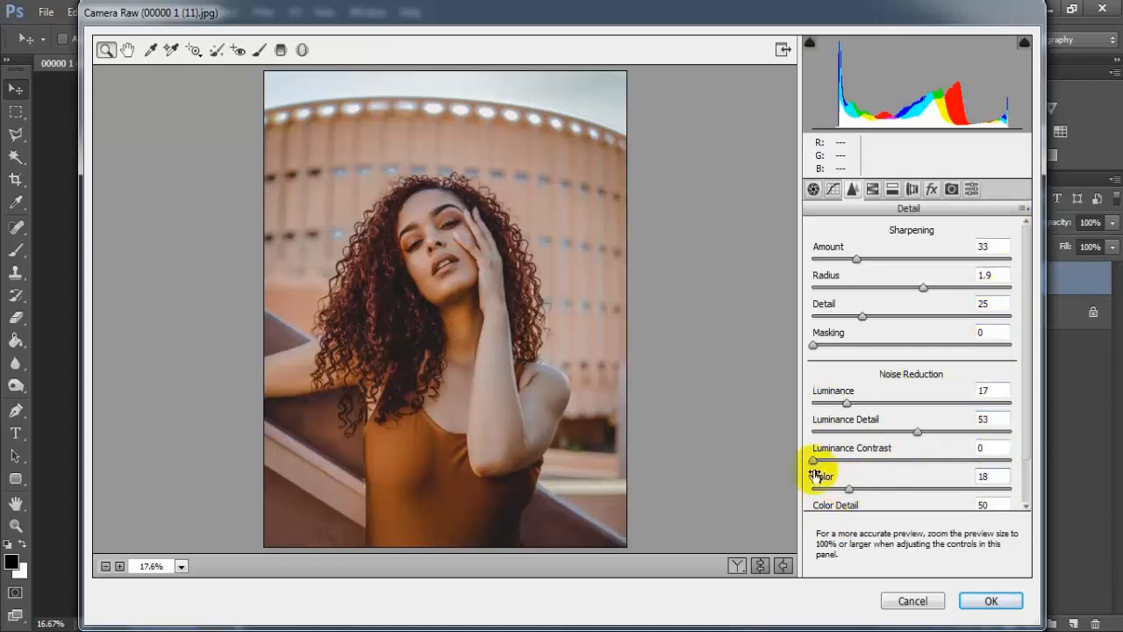
Set the HSL hues to Reds +25, Oranges -13, Yellows -60, Greens +62, Aquas +69 and Blues -20.
click(872, 188)
click(821, 256)
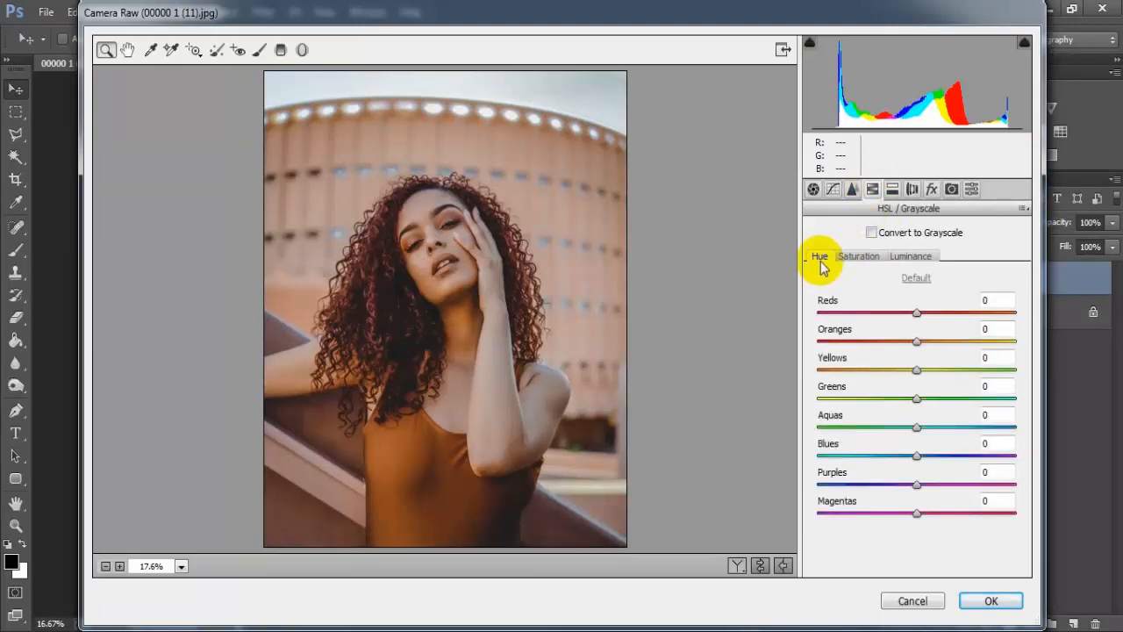
drag(918, 317, 941, 316)
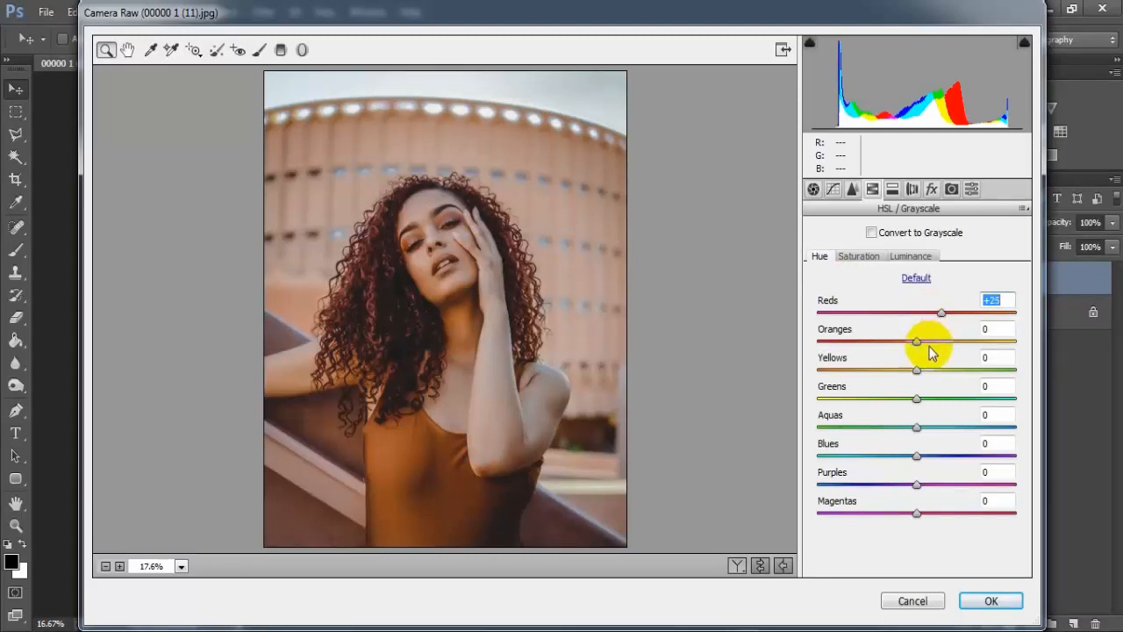
drag(916, 343, 905, 345)
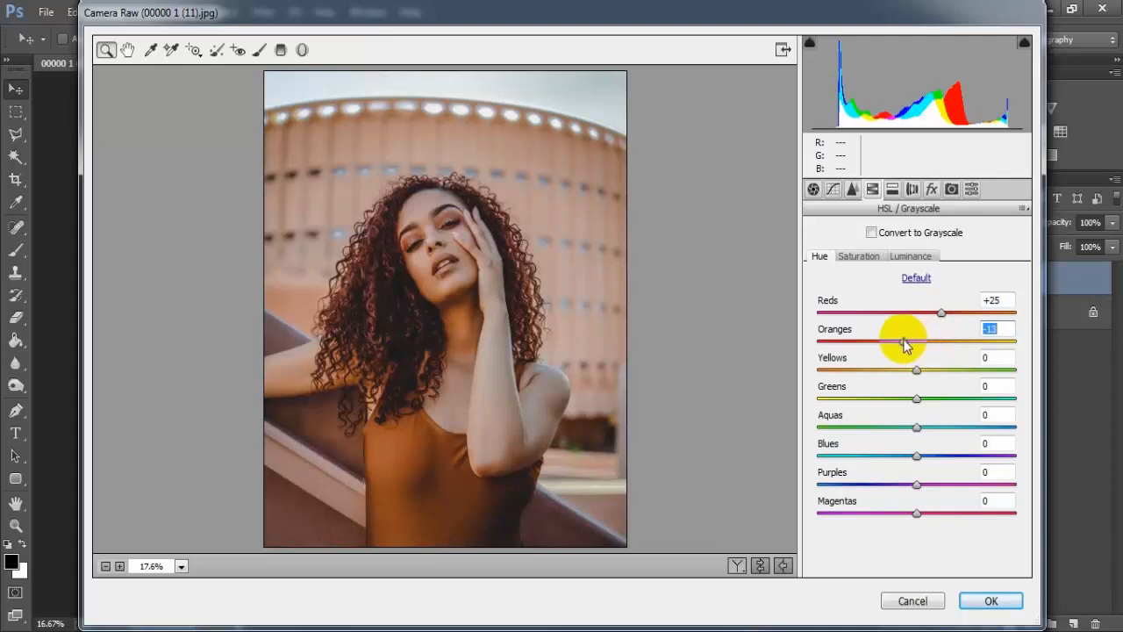
drag(918, 371, 857, 368)
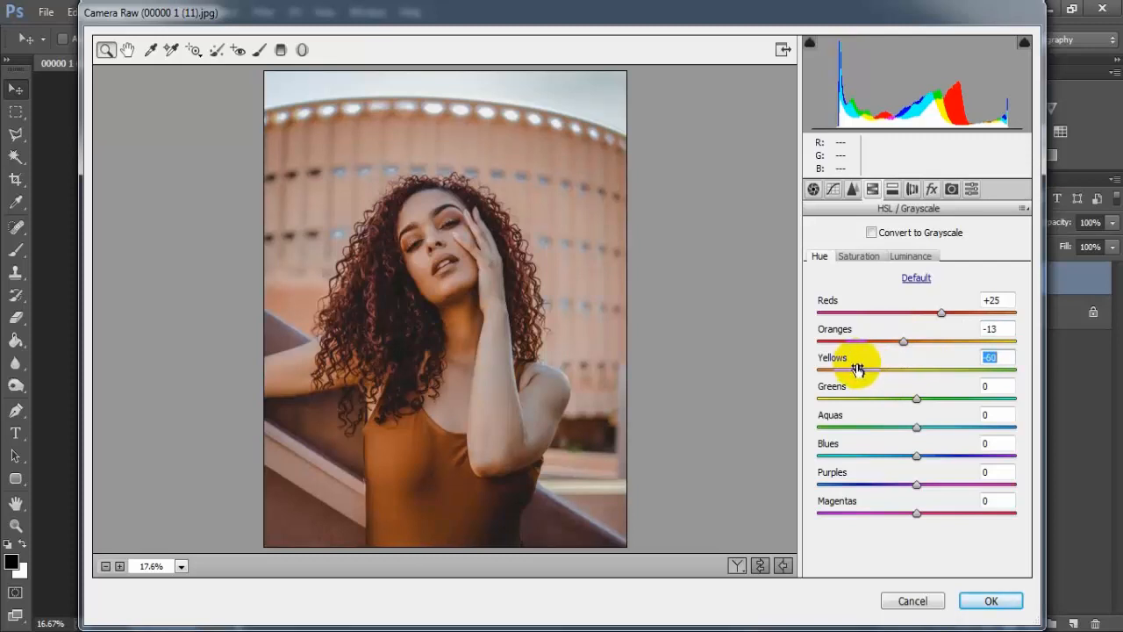
drag(917, 398, 979, 407)
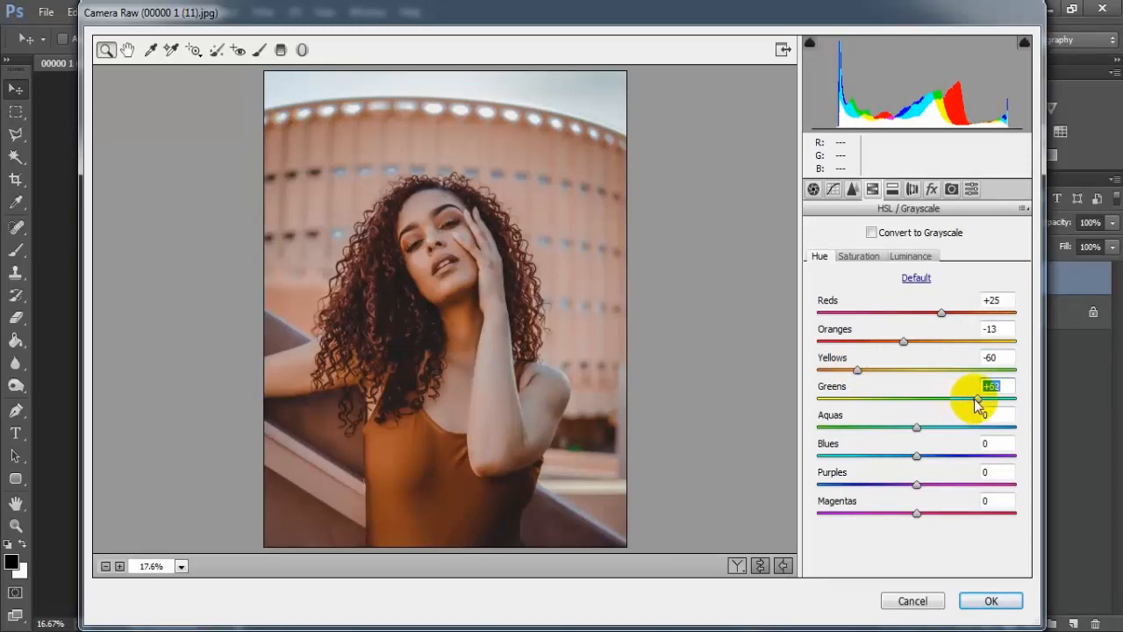
drag(917, 429, 985, 439)
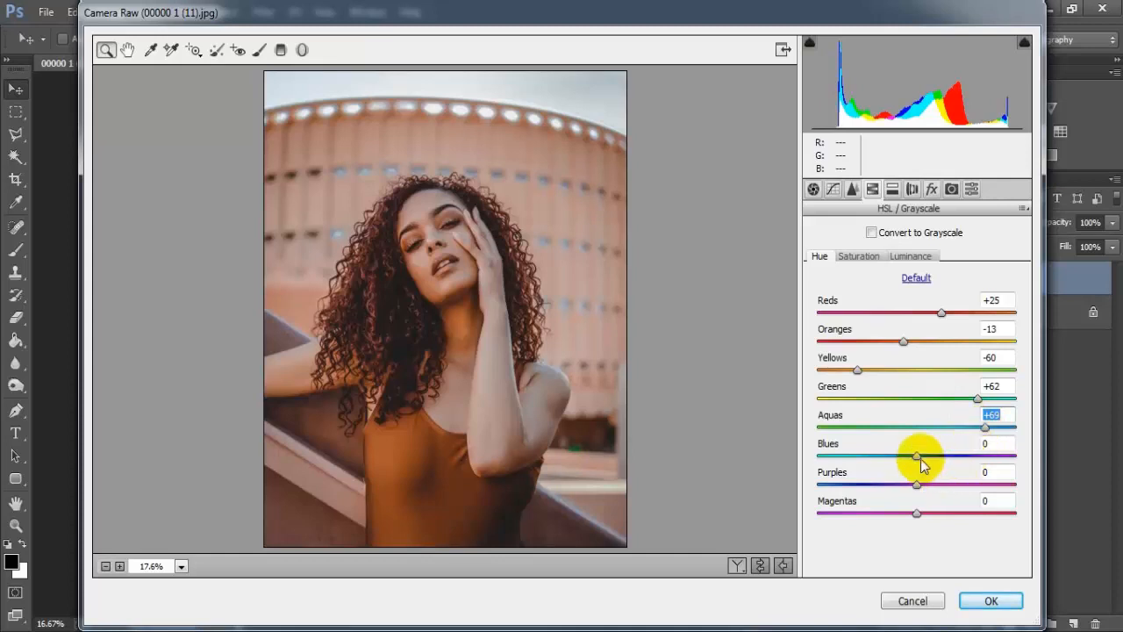
drag(918, 456, 899, 458)
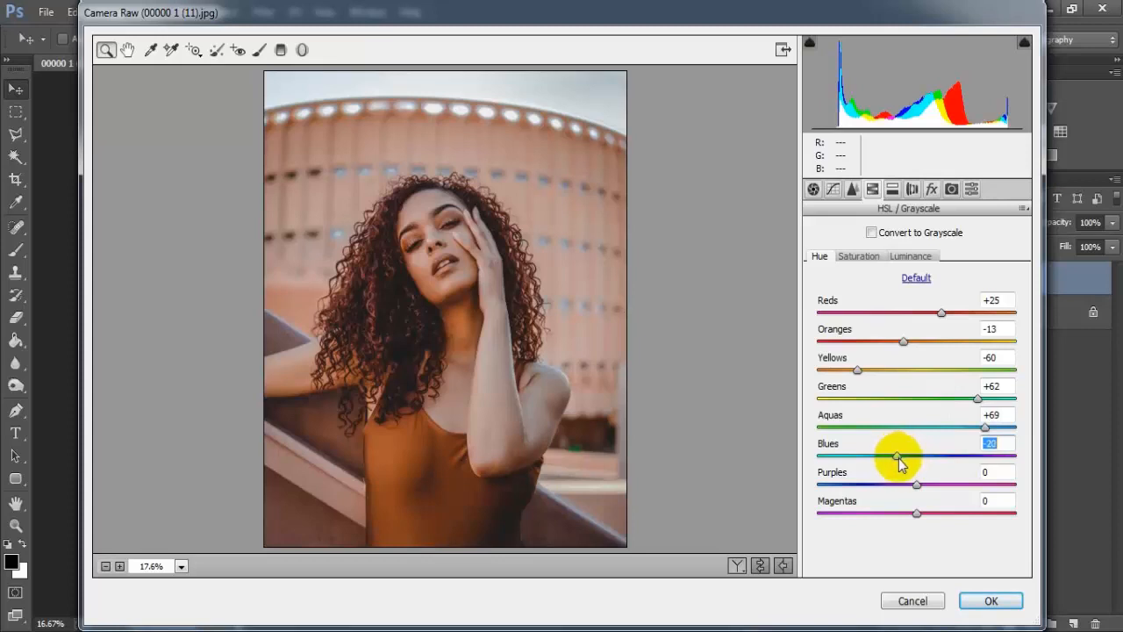
click(1008, 443)
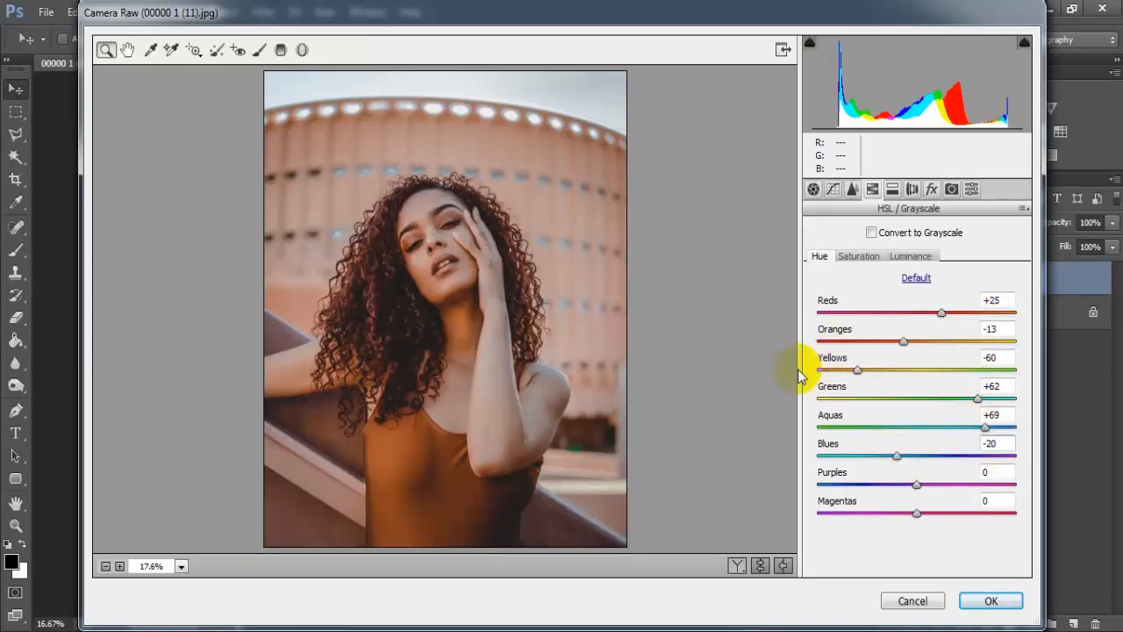
Set the HSL saturations to Reds +19, Oranges -19, Yellows -9, Greens -2, Aquas +64, Blues -27, Purples +16 and Magentas +24.
click(872, 257)
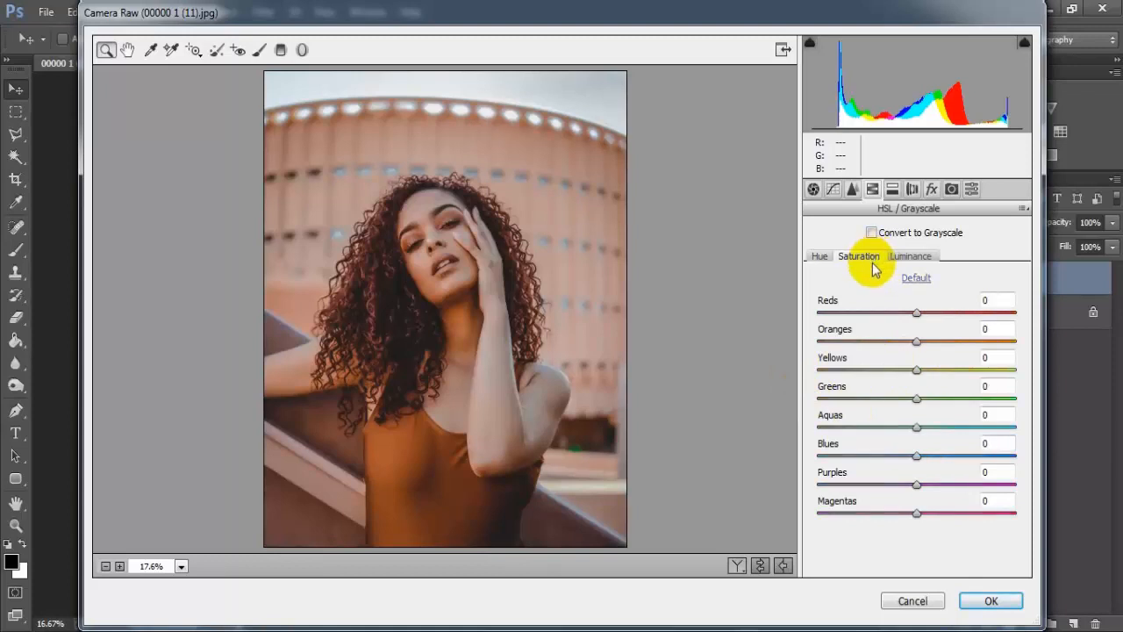
drag(918, 311, 936, 323)
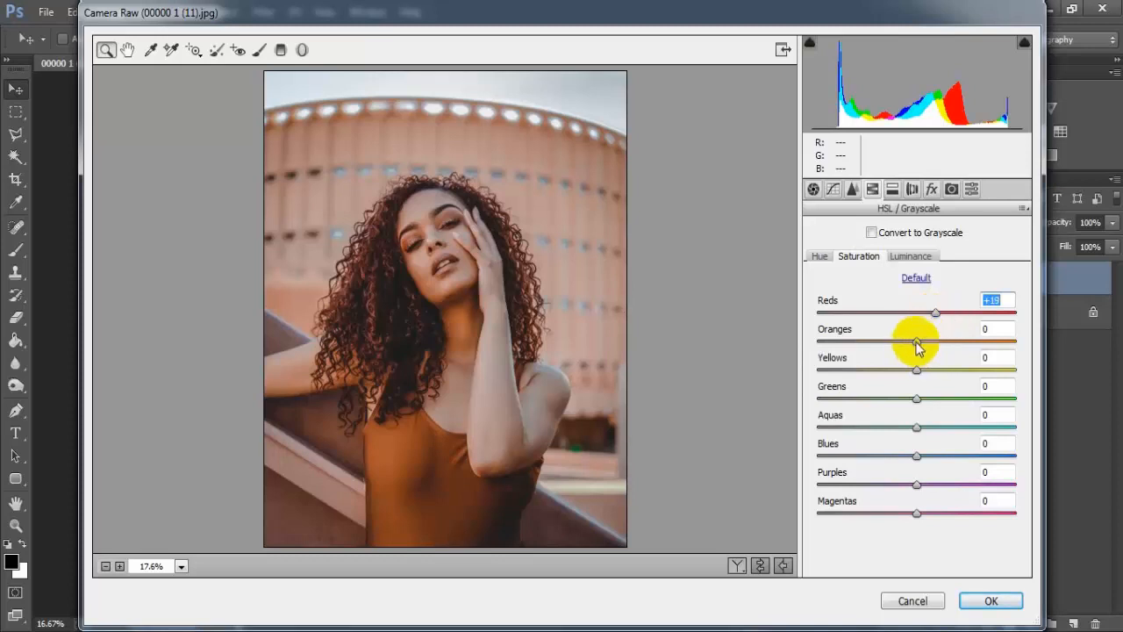
drag(918, 345, 909, 375)
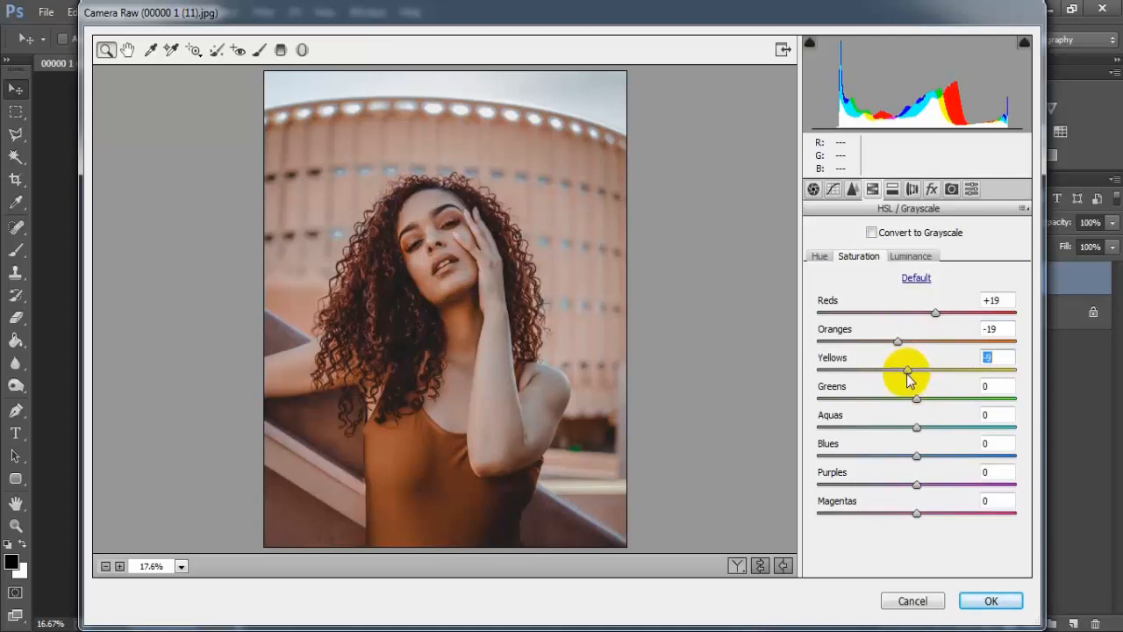
drag(921, 400, 932, 427)
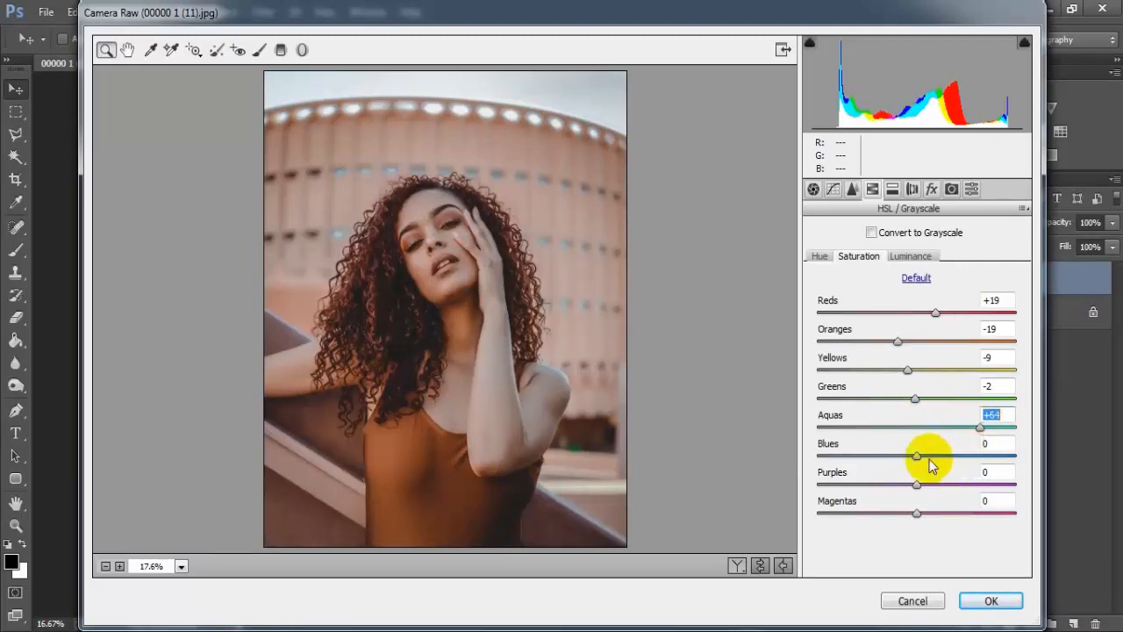
drag(917, 457, 936, 487)
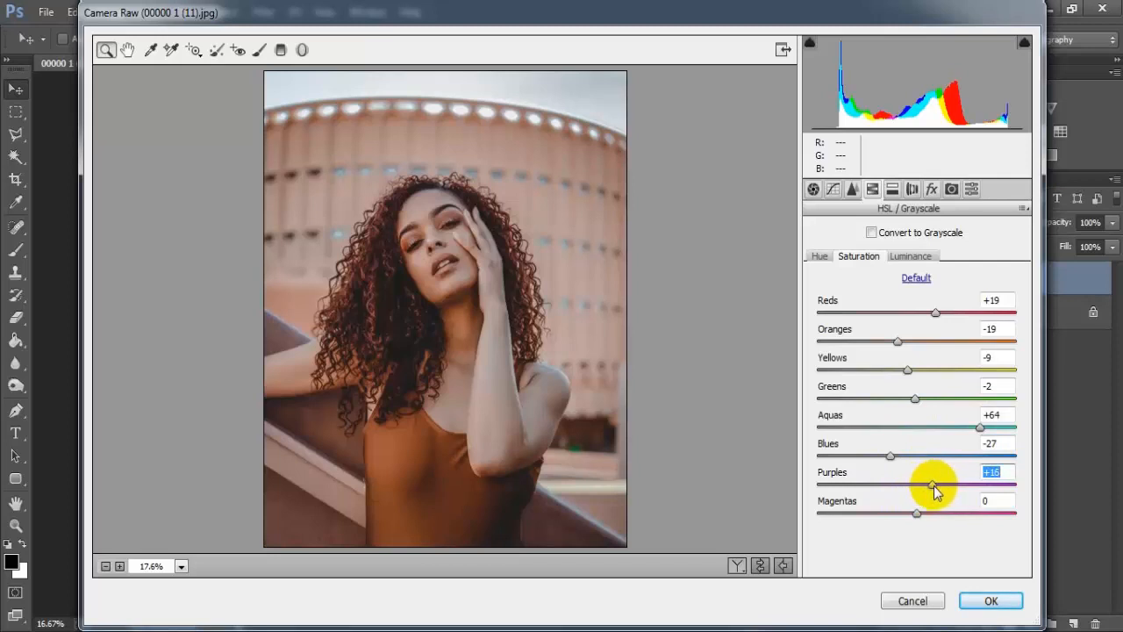
drag(919, 513, 939, 517)
click(995, 501)
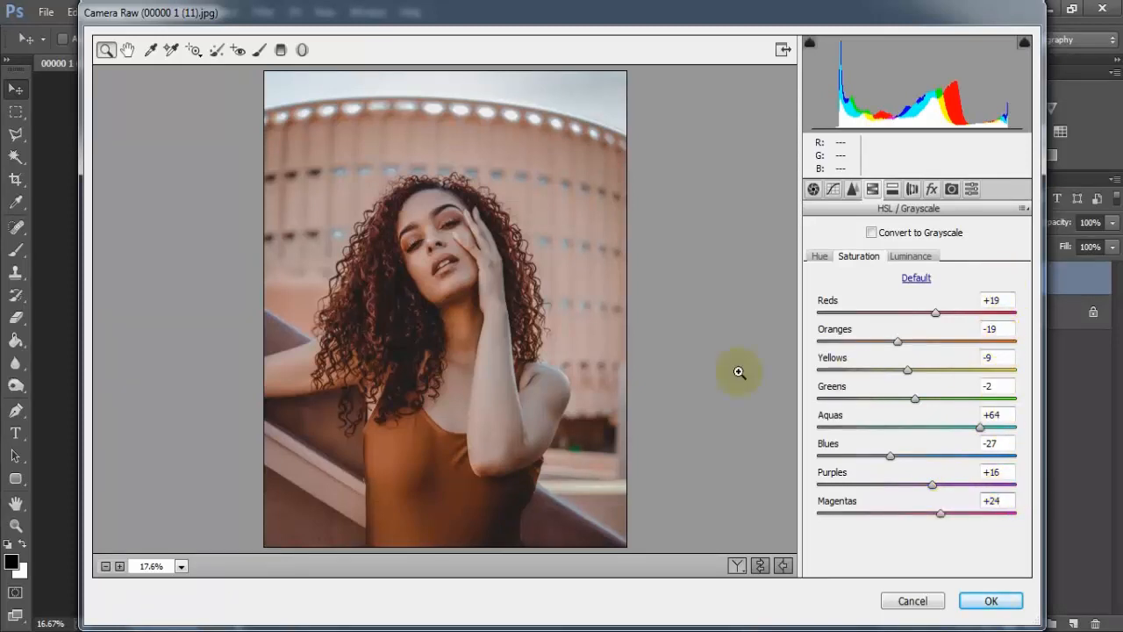
Set the HSL luminance values to Reds +58, Oranges +66, Yellows +62 and Greens +28.
click(913, 256)
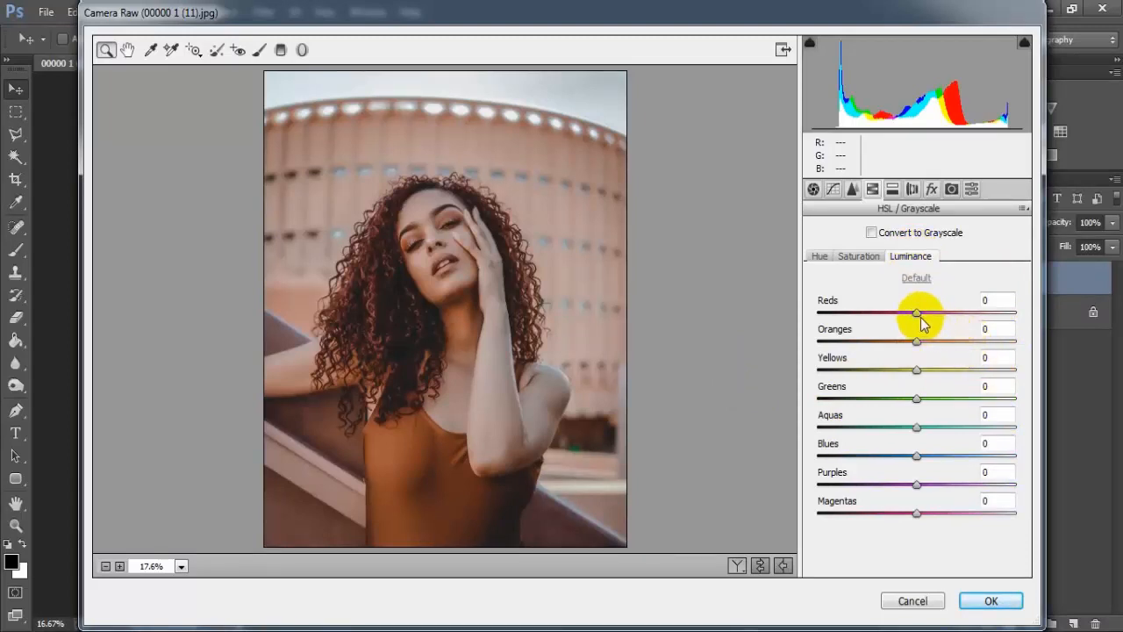
drag(916, 318, 972, 317)
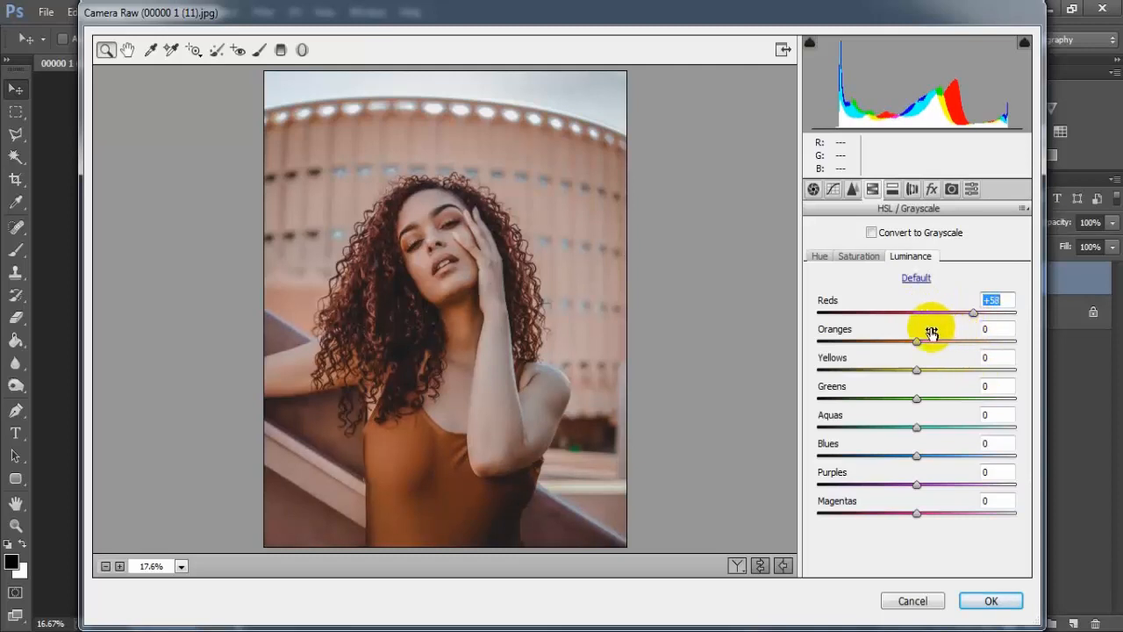
drag(917, 342, 983, 351)
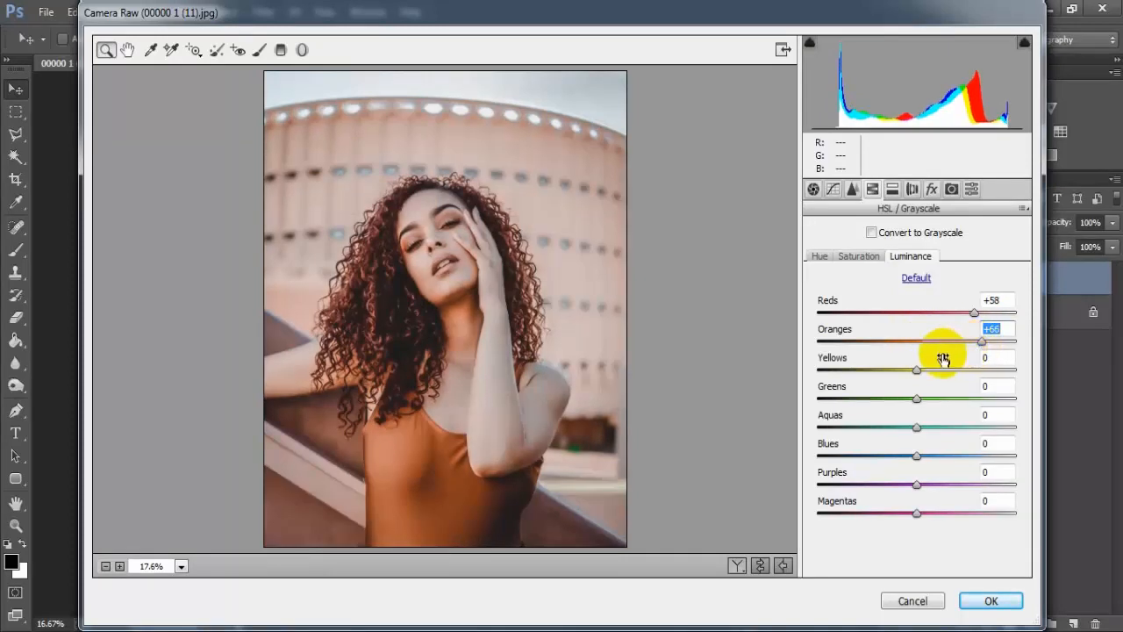
drag(917, 372, 978, 377)
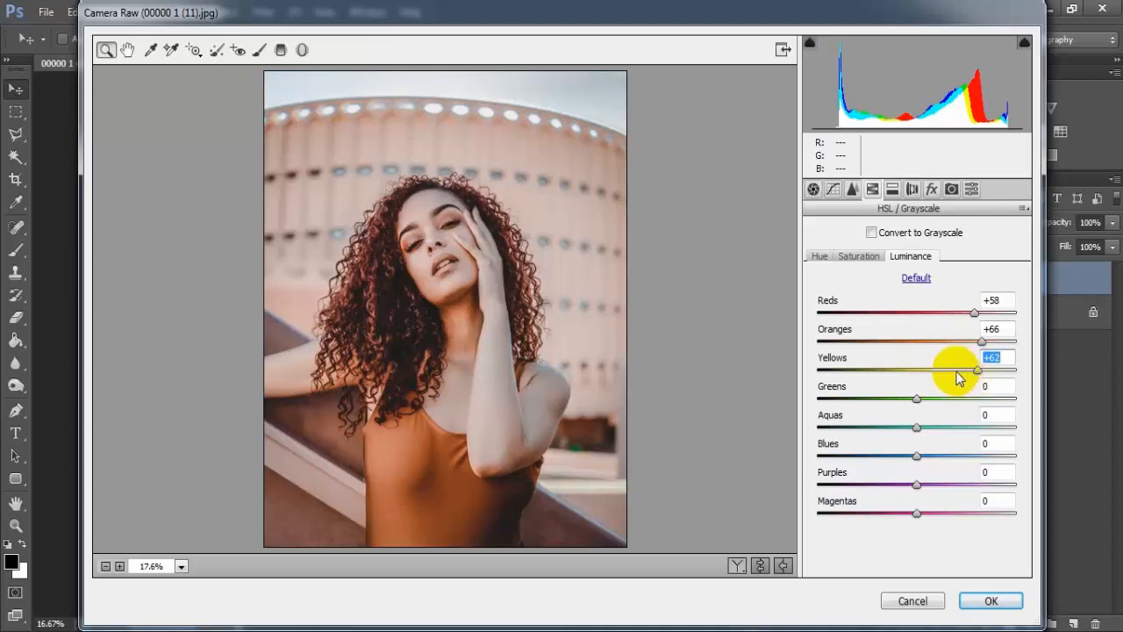
drag(917, 401, 929, 404)
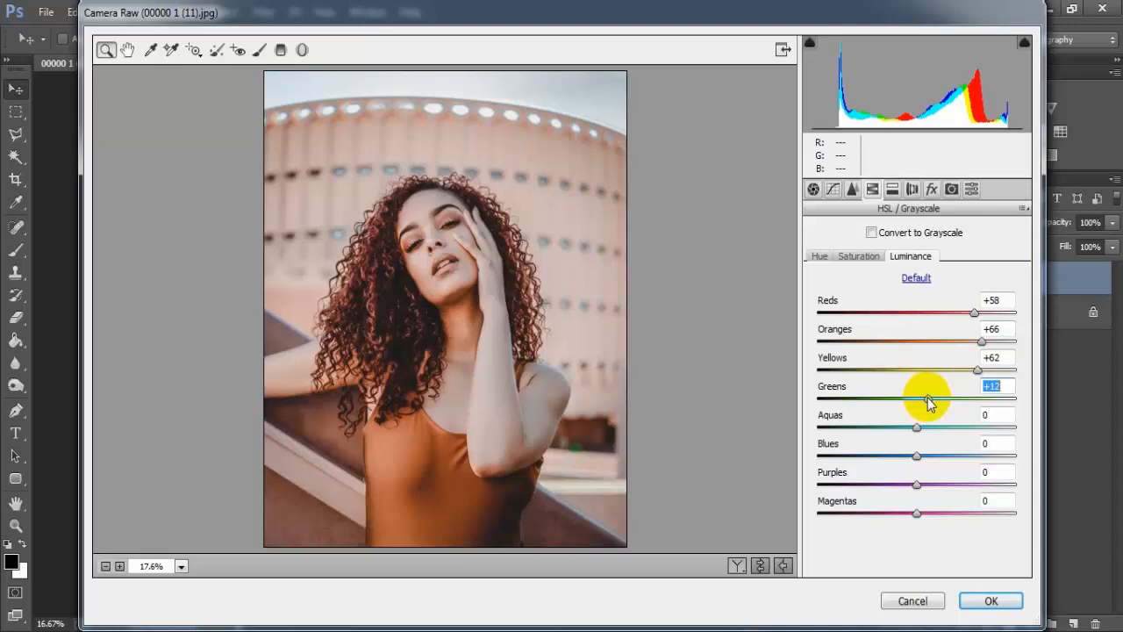
drag(929, 404, 944, 404)
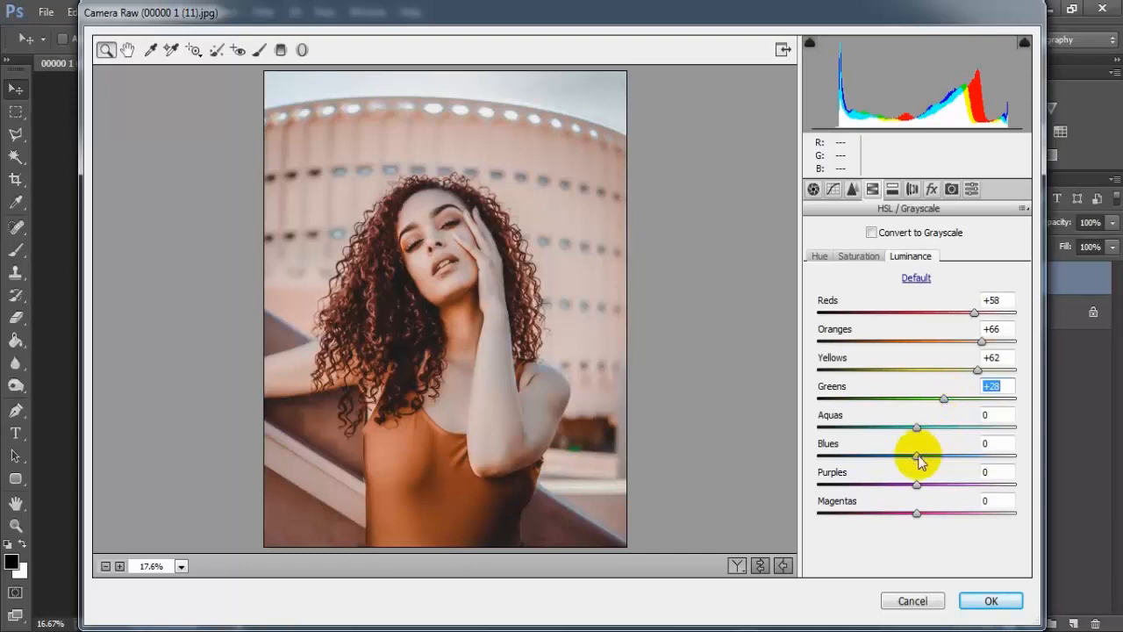
Adjust the HSL luminance of the cooler colors to Aquas -22, Blues +15 and Purples 0.
drag(917, 456, 907, 457)
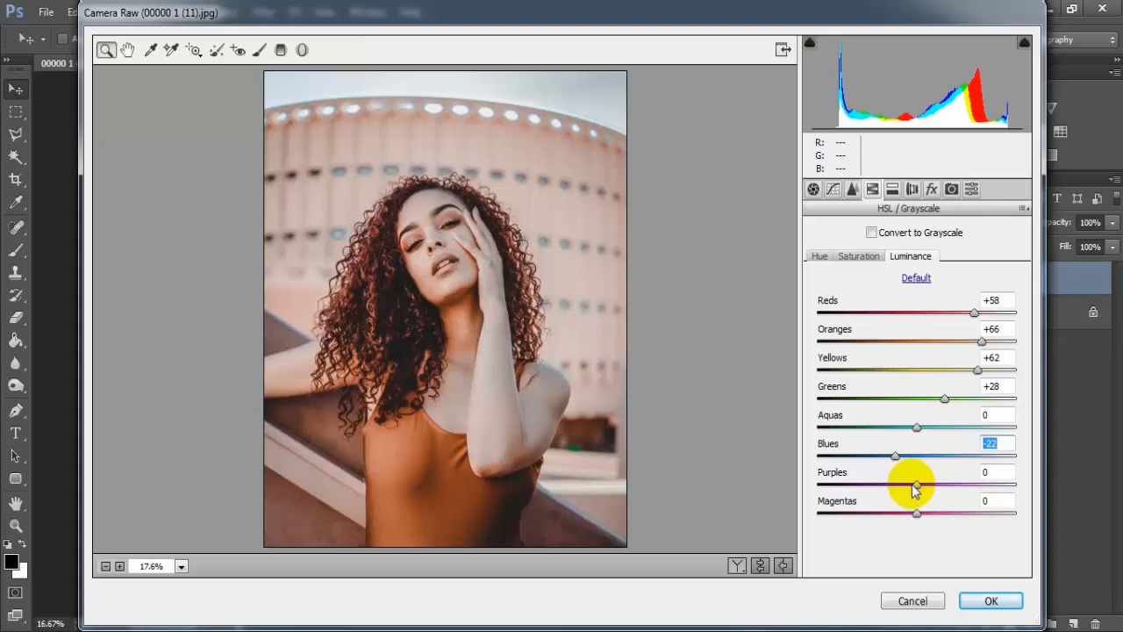
drag(912, 484, 931, 496)
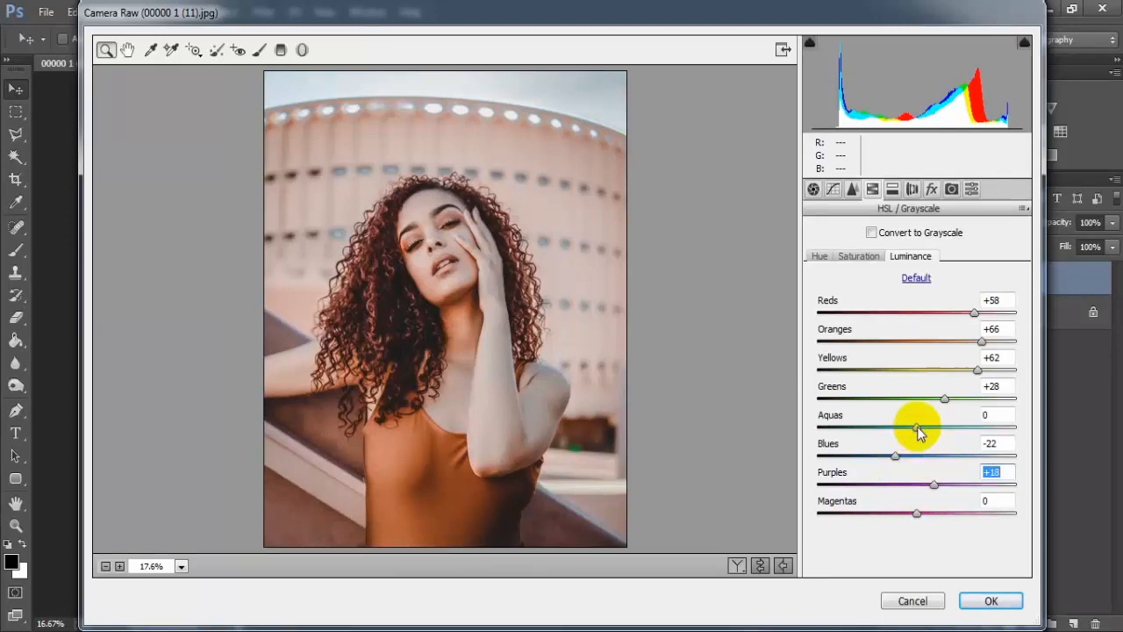
drag(918, 430, 896, 442)
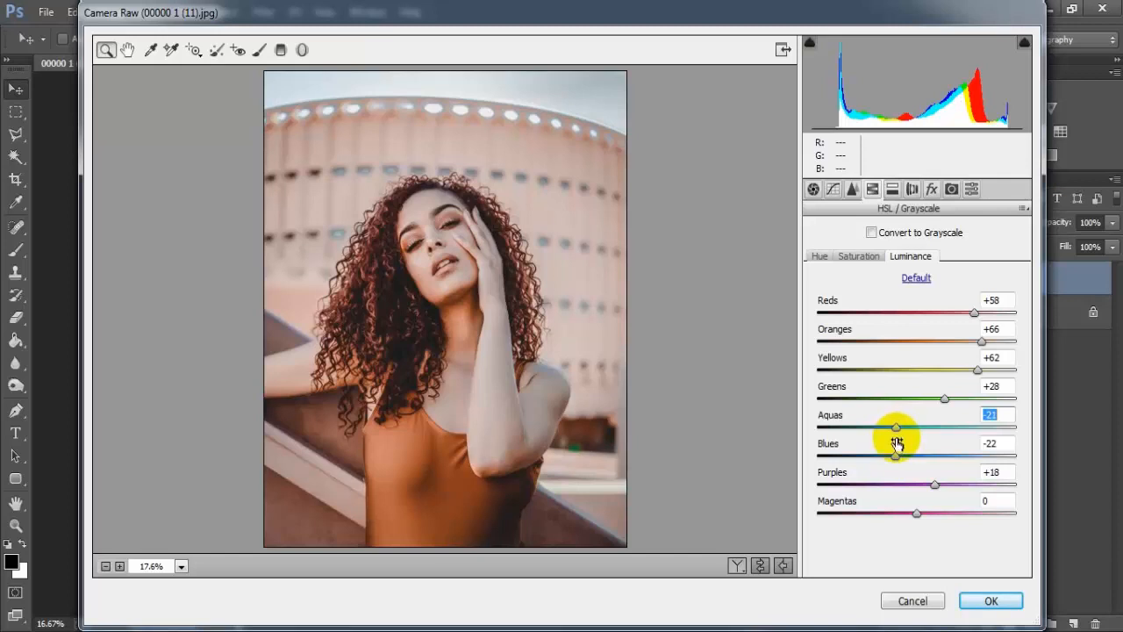
click(995, 417)
key(BackSpace)
text(2)
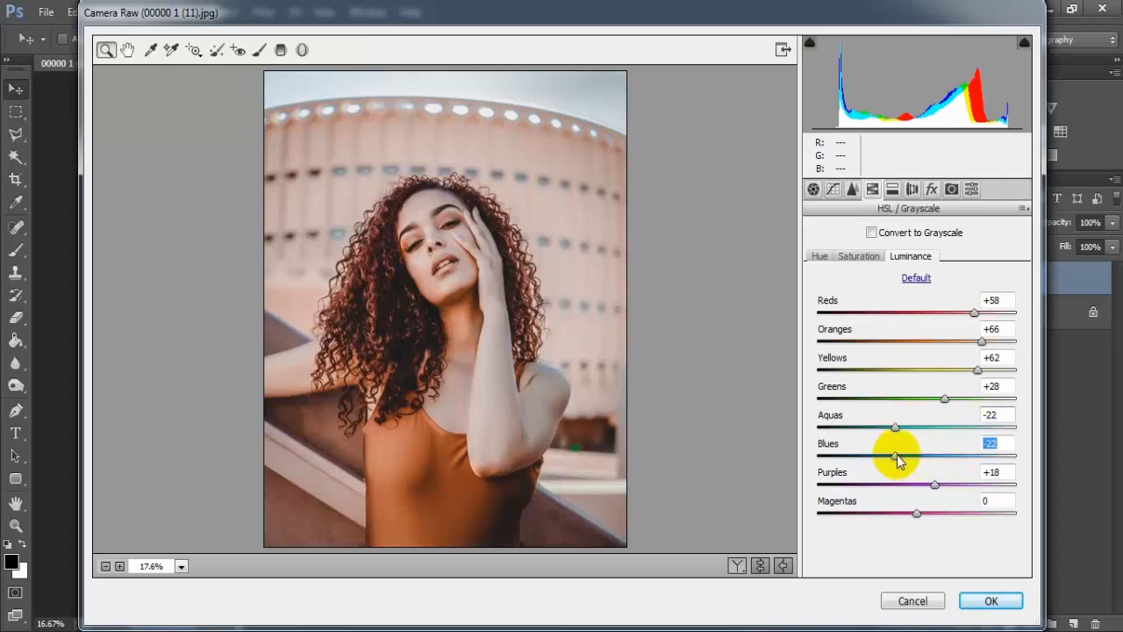
drag(898, 459, 933, 458)
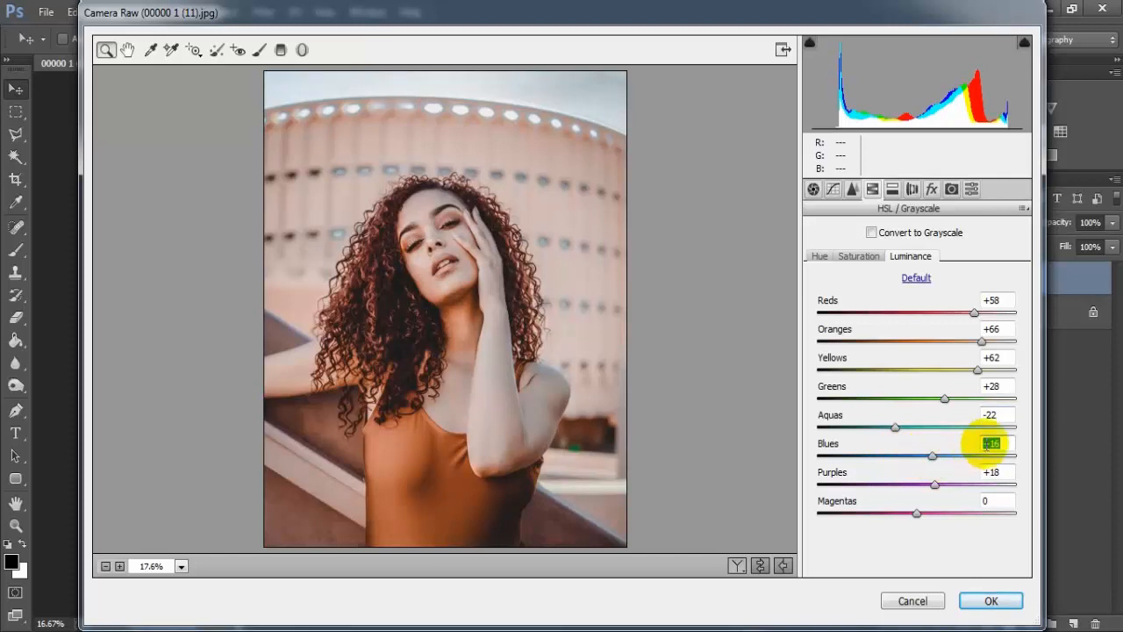
click(996, 443)
click(995, 471)
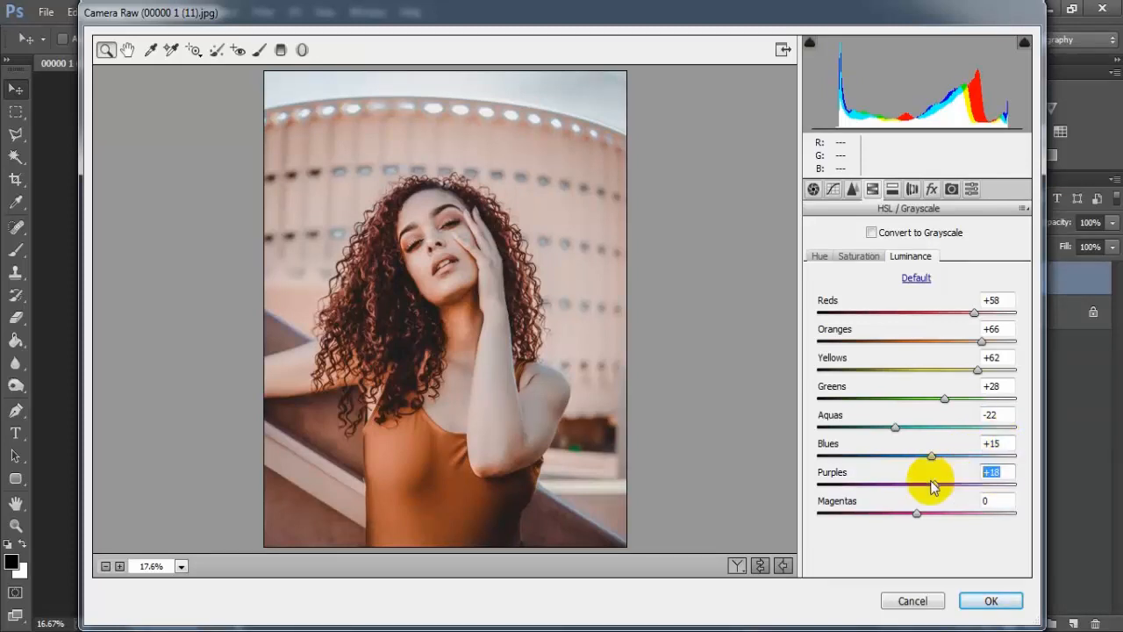
text(0)
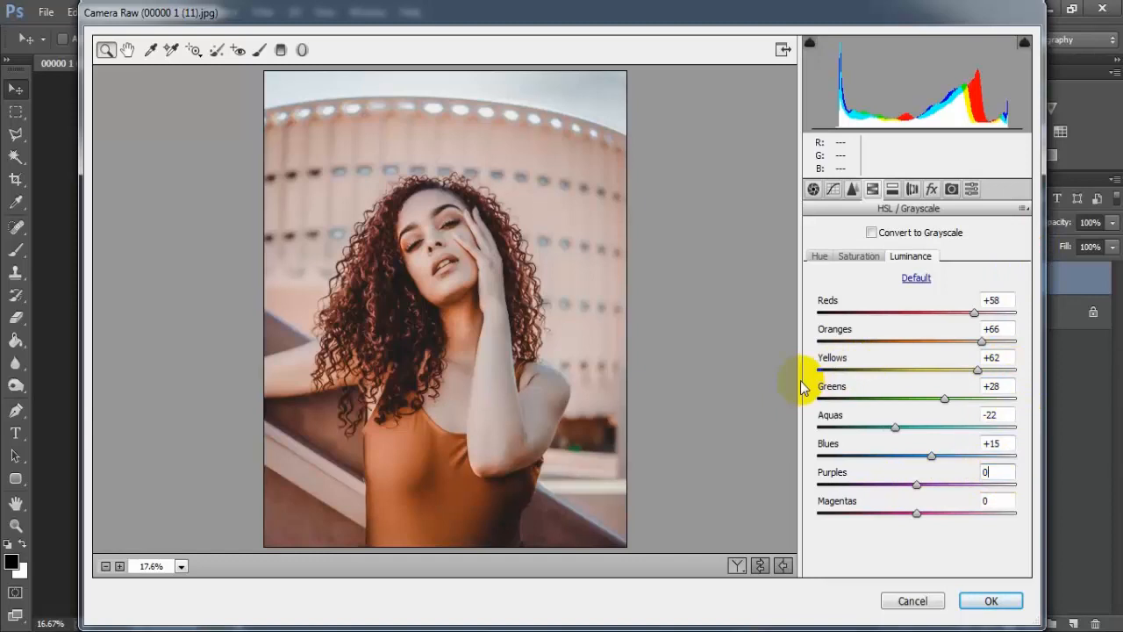
Split-tone the photo with Highlights Hue 76 and Saturation 22, Balance +19 and Shadows Saturation 15.
click(894, 191)
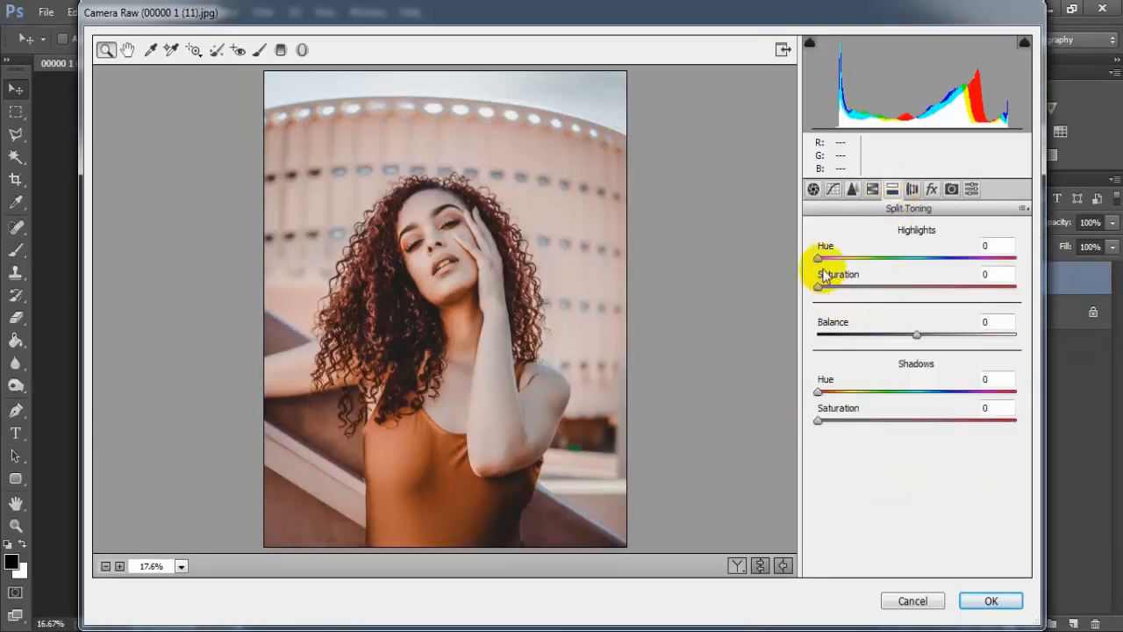
drag(820, 257, 862, 262)
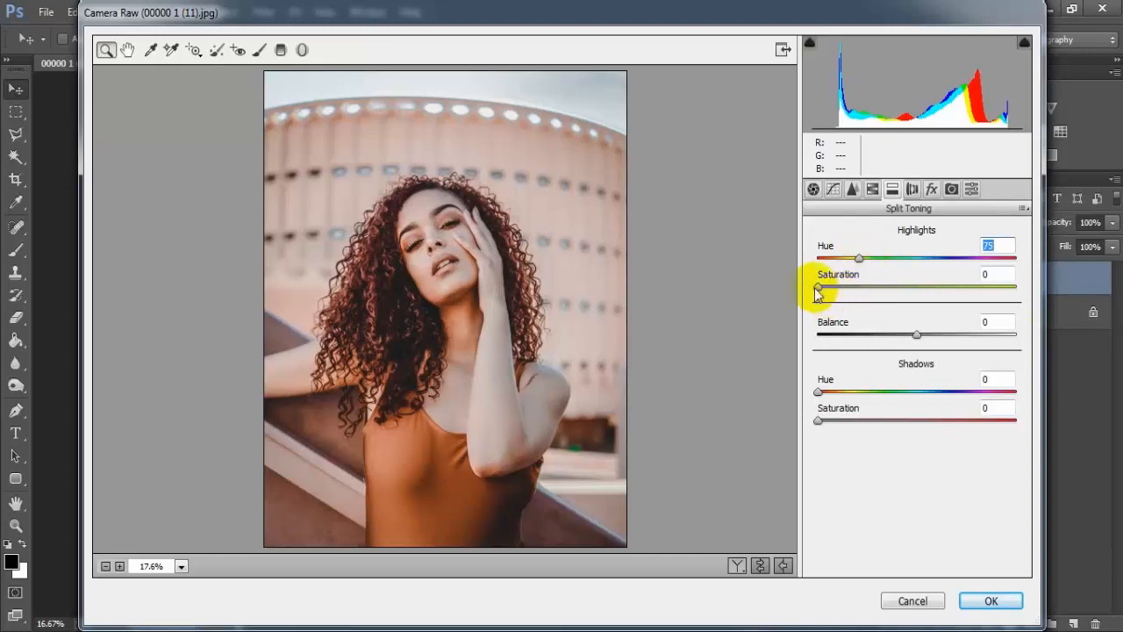
drag(818, 288, 858, 304)
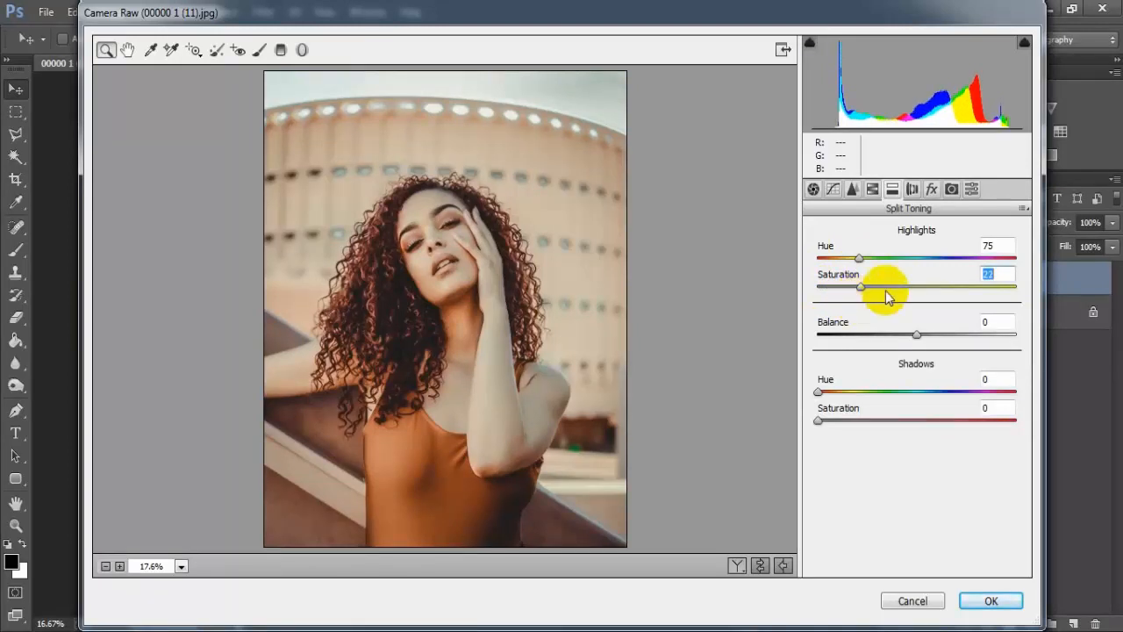
click(996, 246)
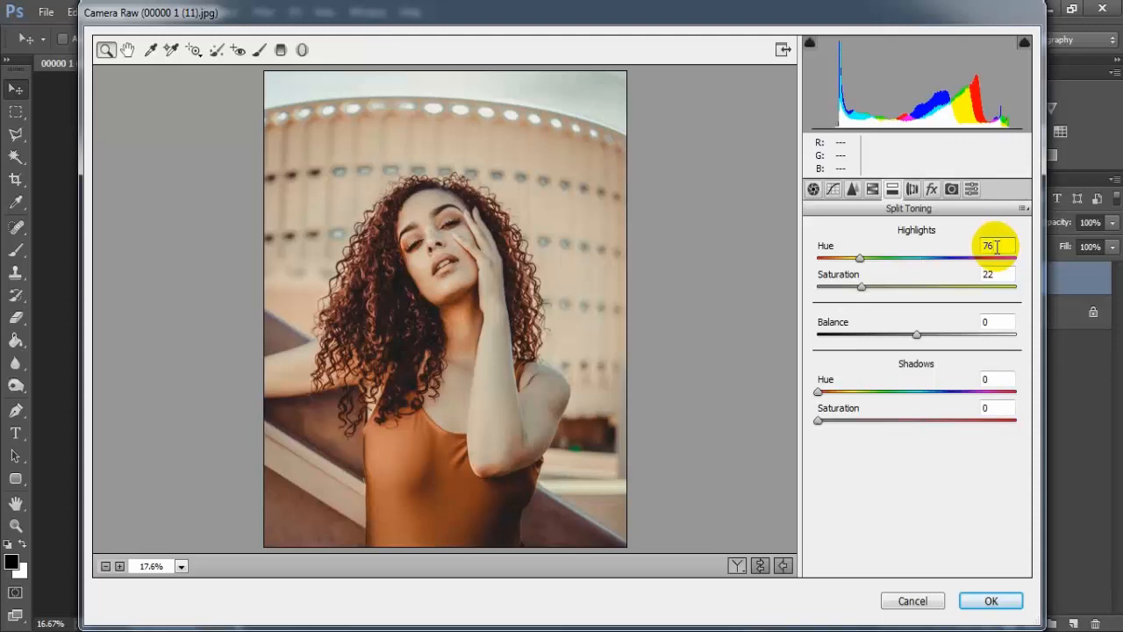
drag(918, 333, 932, 346)
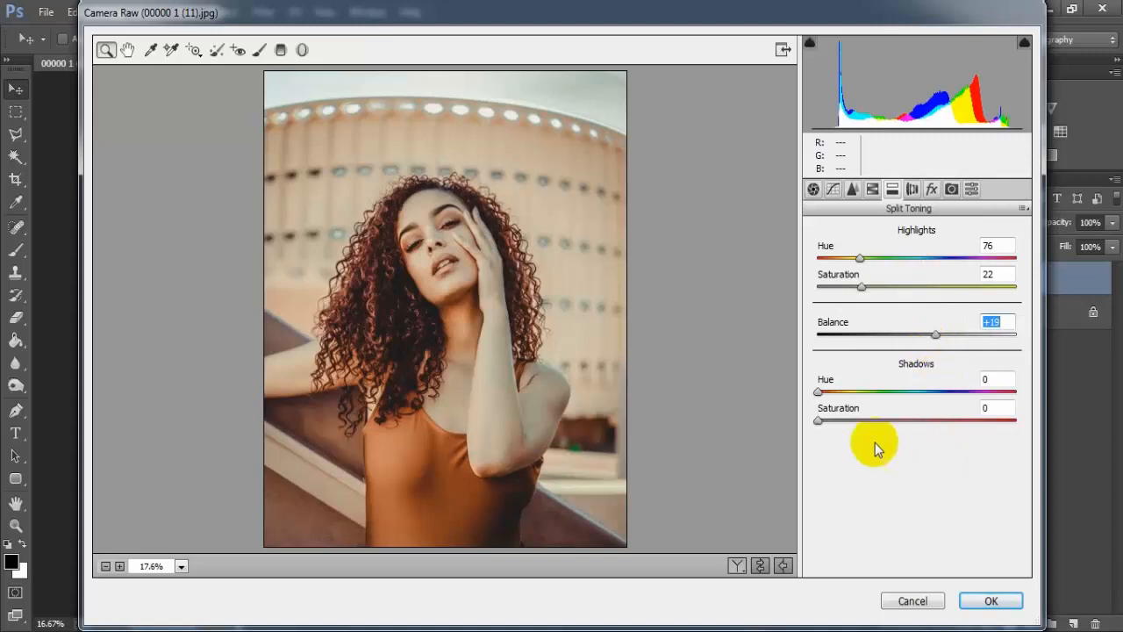
drag(819, 421, 847, 438)
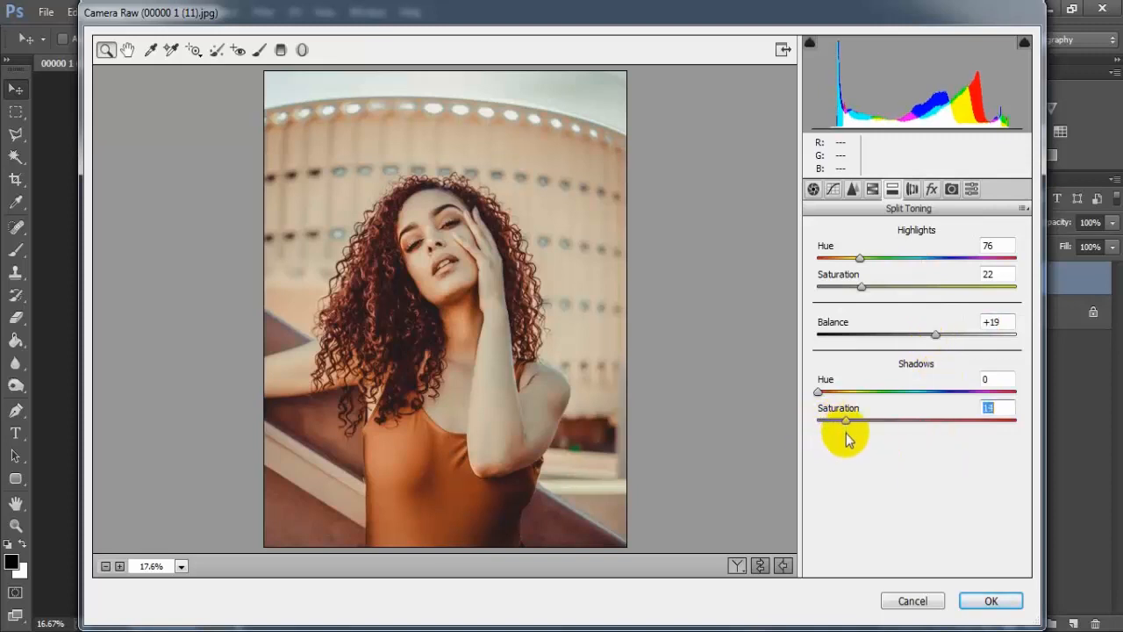
click(987, 409)
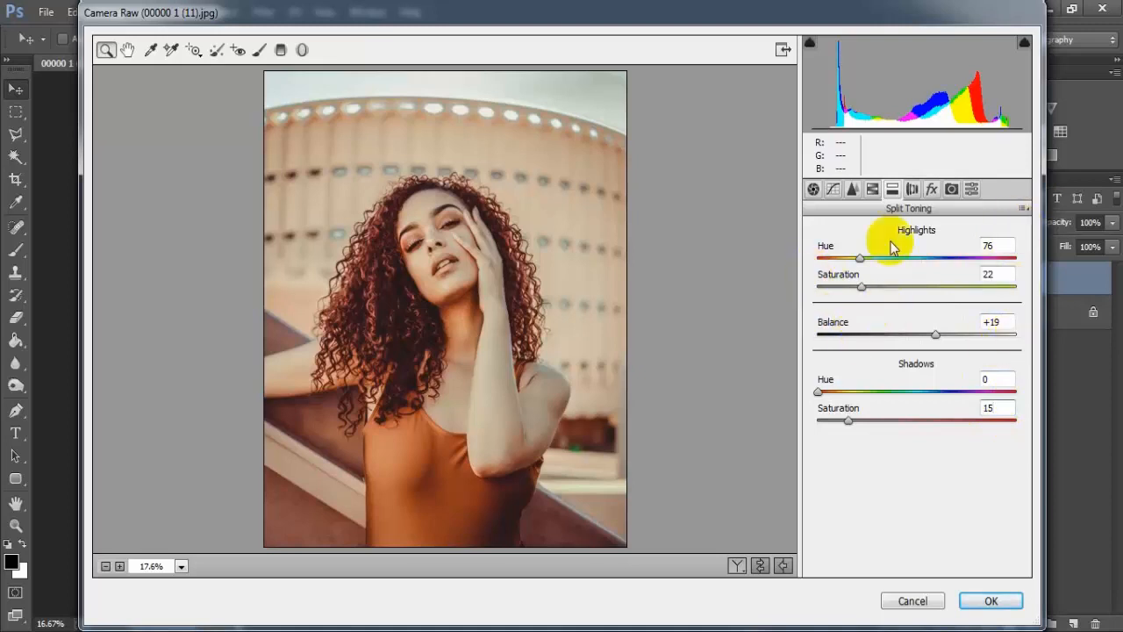
Darken the photo's edges with a Highlight Priority post-crop vignette Amount of -11.
click(930, 189)
drag(917, 420, 906, 421)
click(989, 401)
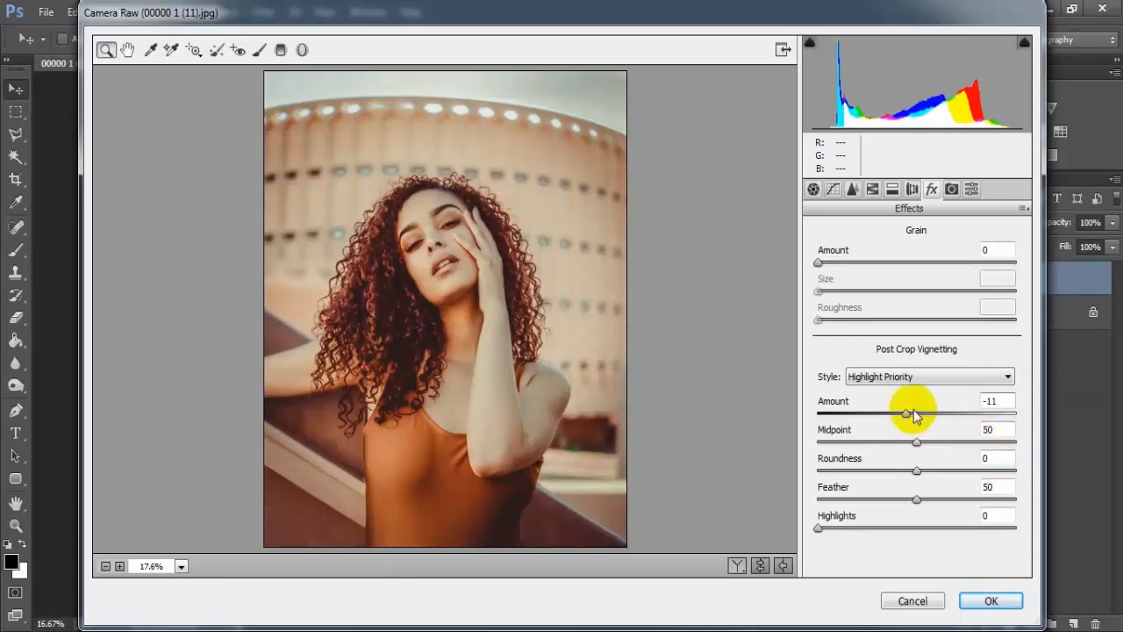
In the camera calibration, set Shadows Tint to +33, Red Primary Hue to +52 and Red Primary Saturation to +26.
click(951, 191)
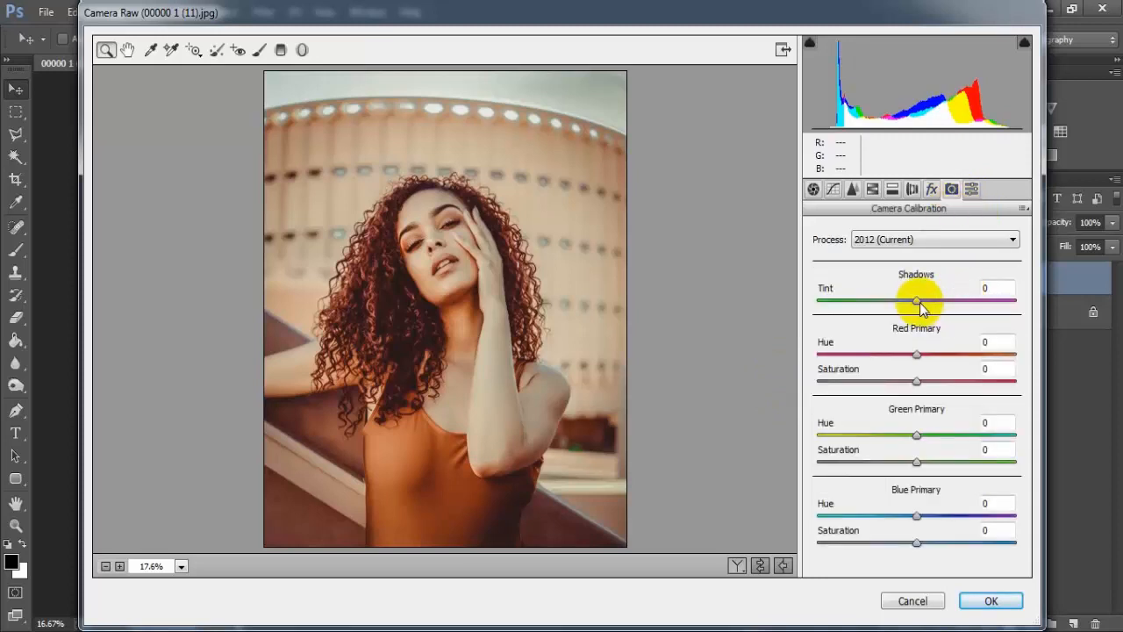
drag(917, 301, 951, 334)
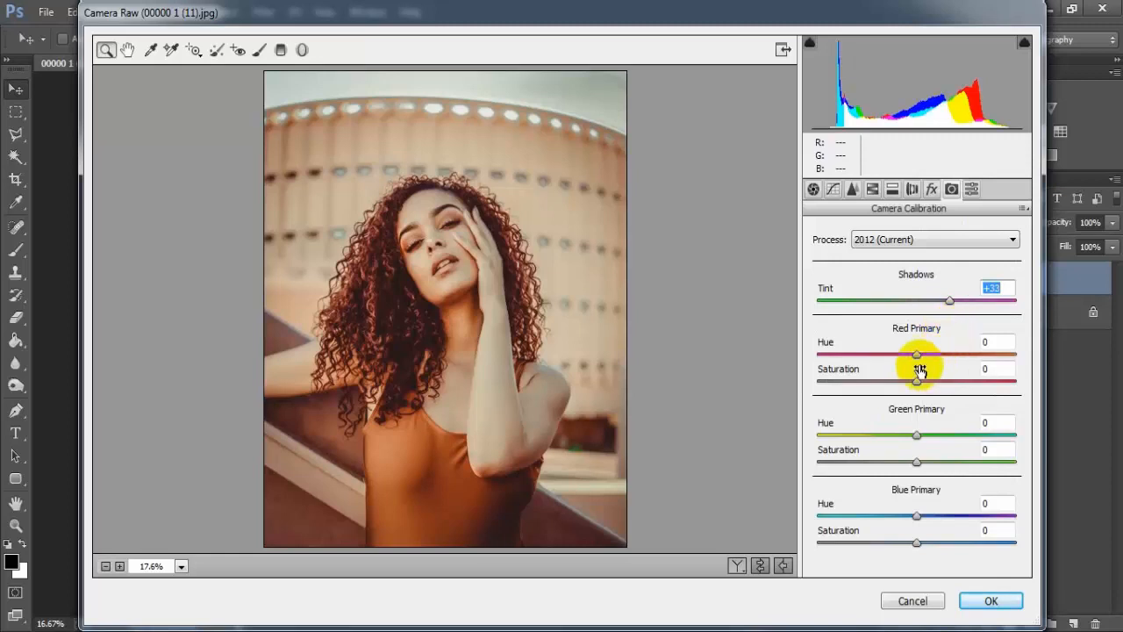
drag(918, 354, 968, 364)
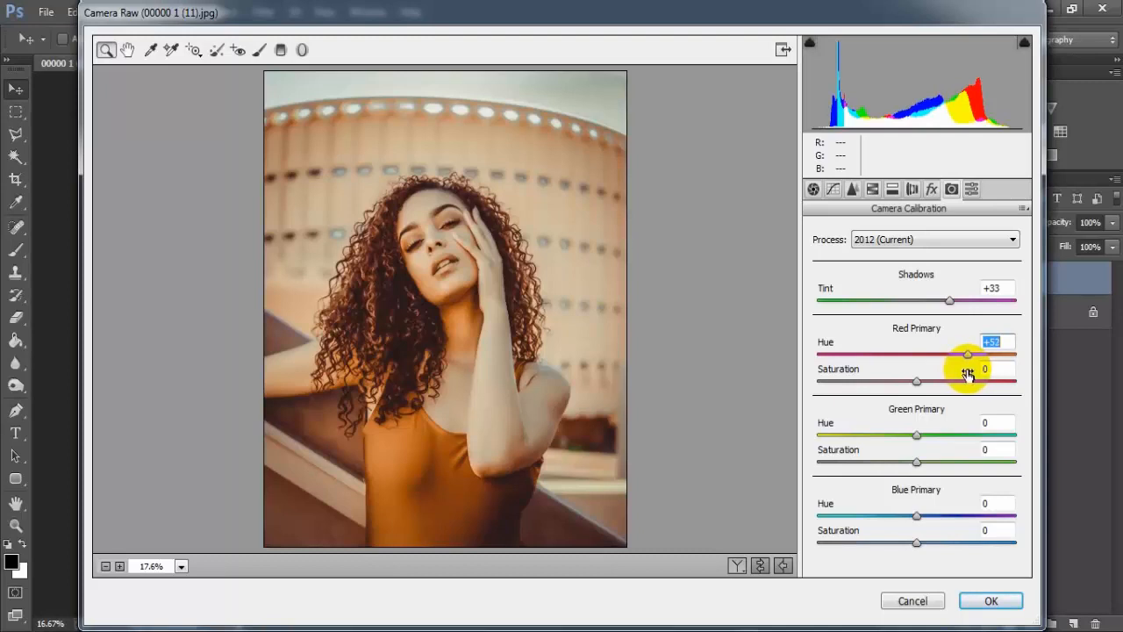
click(922, 381)
drag(922, 379, 942, 385)
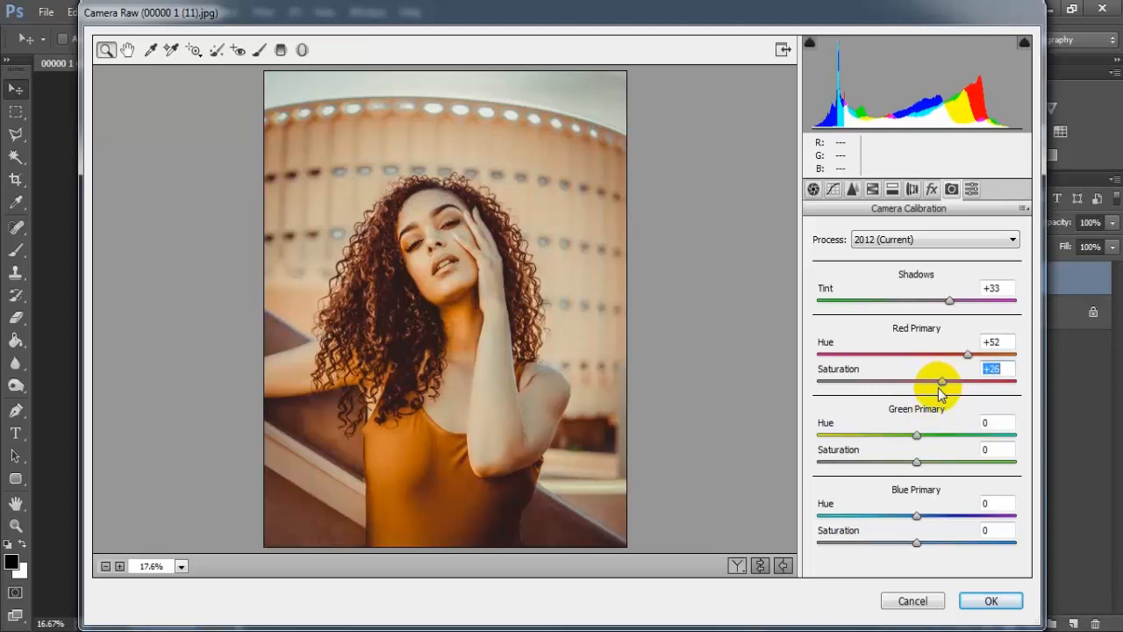
Set the Green Primary Saturation to +6, the Blue Primary Hue to -57 and the Blue Primary Saturation to -11.
drag(918, 465, 921, 472)
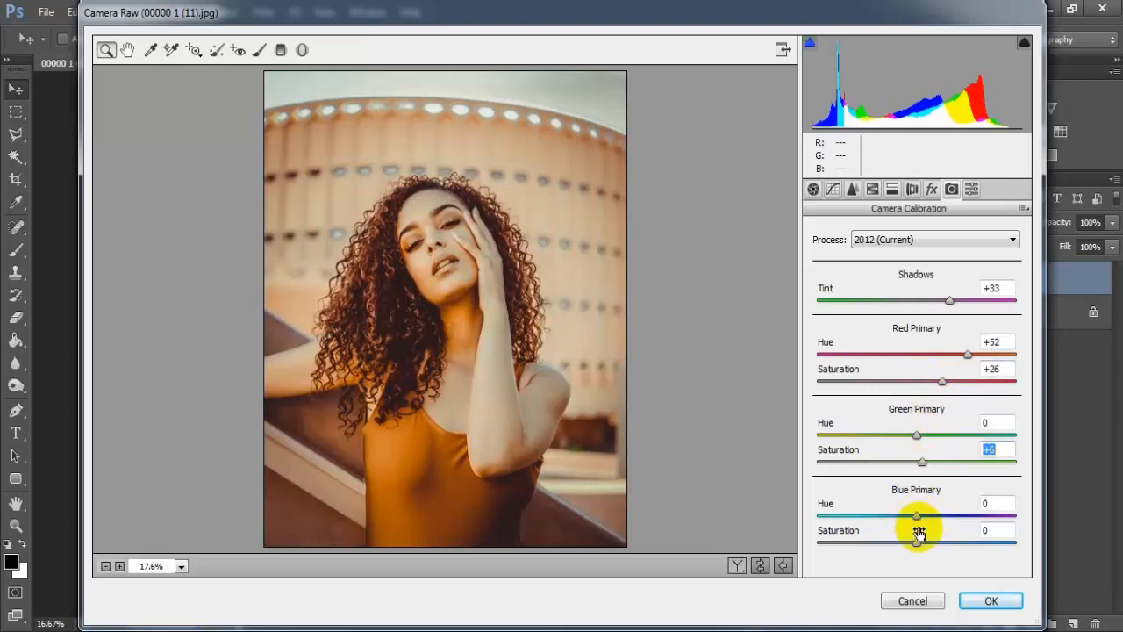
drag(918, 515, 905, 549)
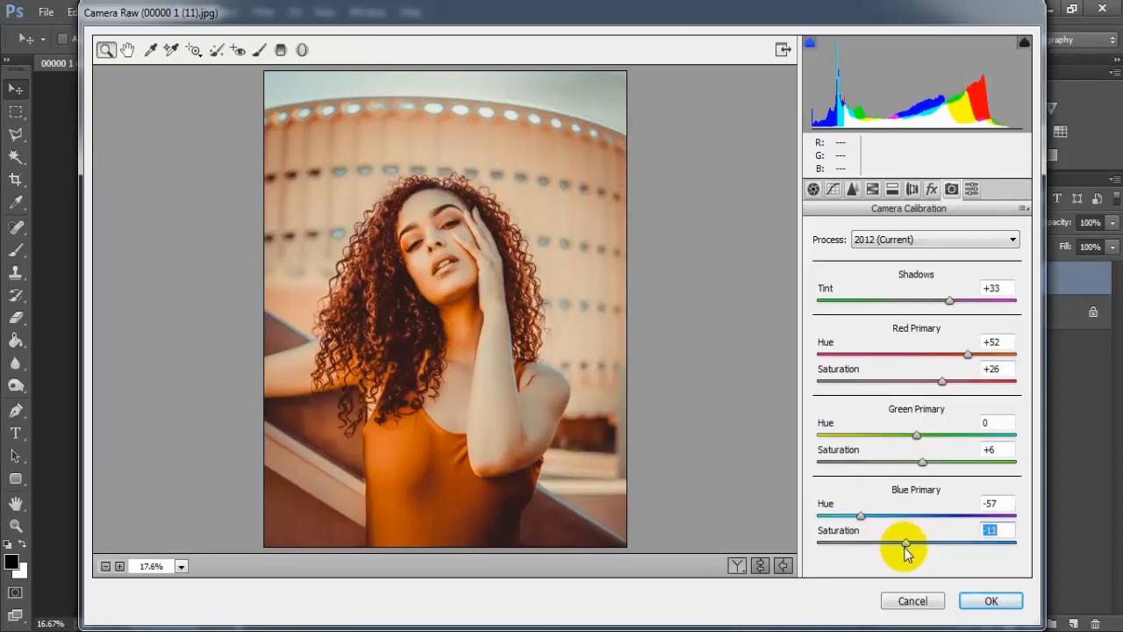
click(1000, 530)
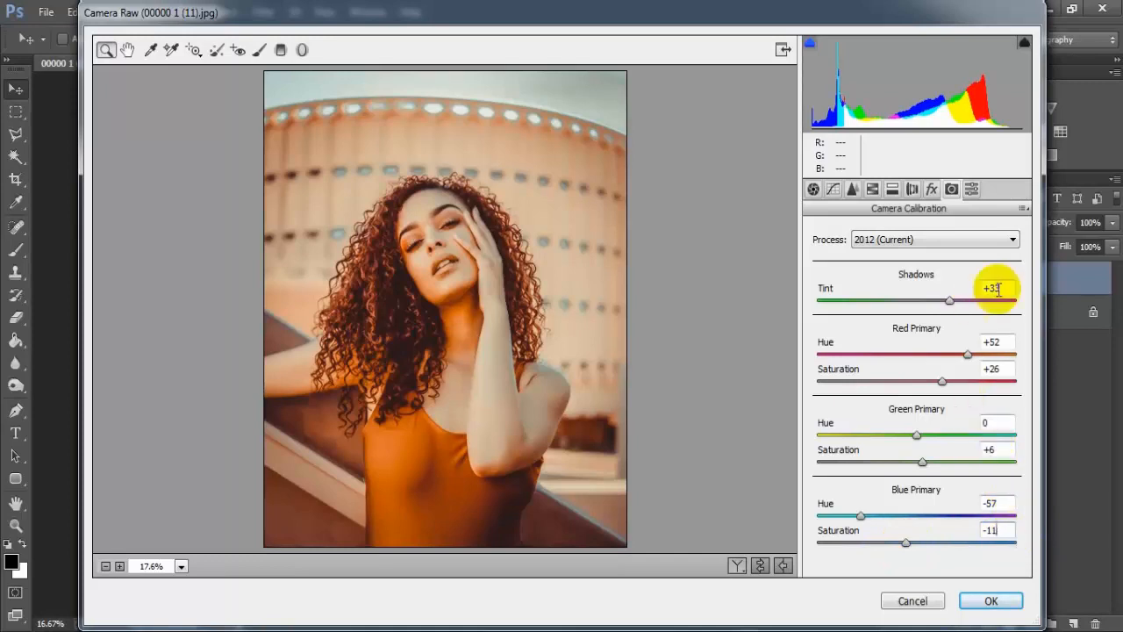
Compare the graded photo with the original by swapping the before and after settings.
click(760, 567)
click(761, 567)
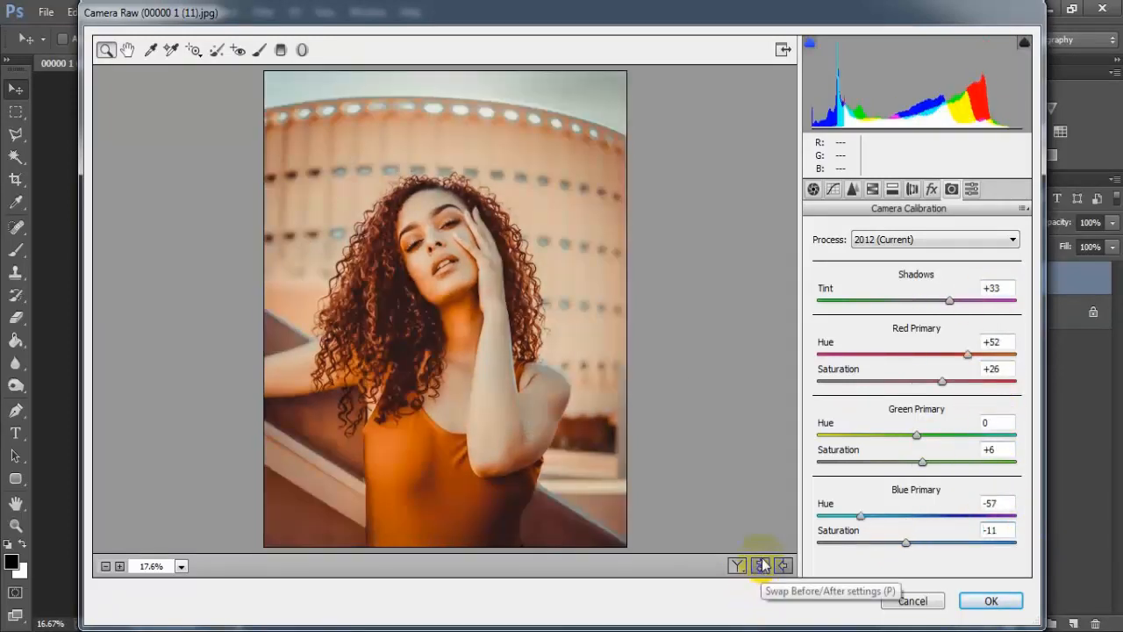
Show the before and after versions side by side and apply the Camera Raw grade to Layer 1.
click(737, 566)
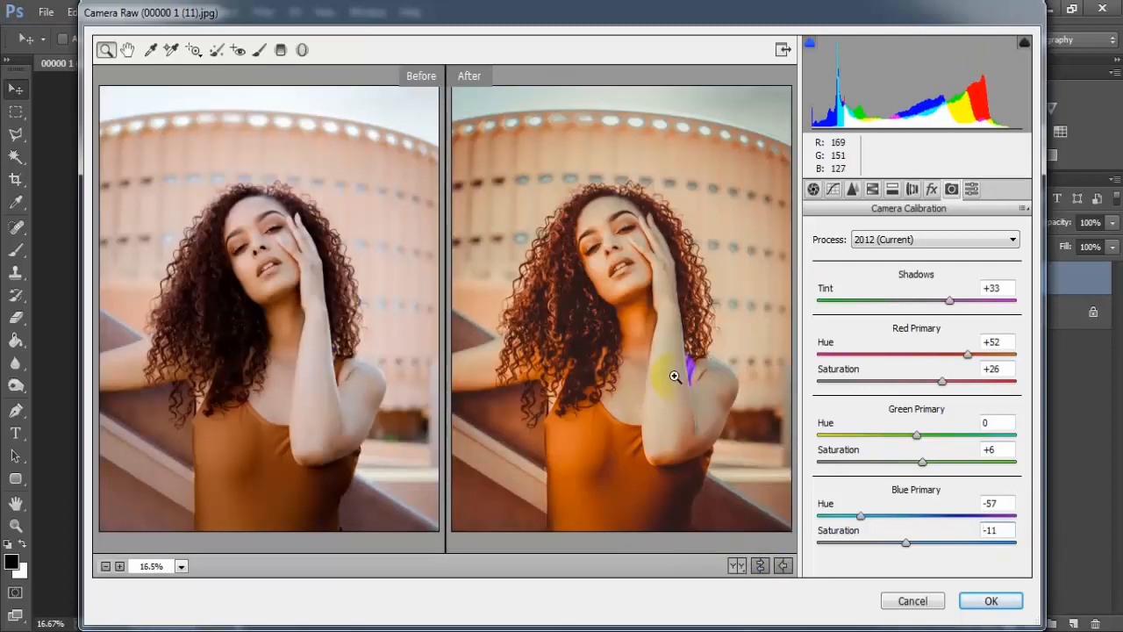
click(989, 601)
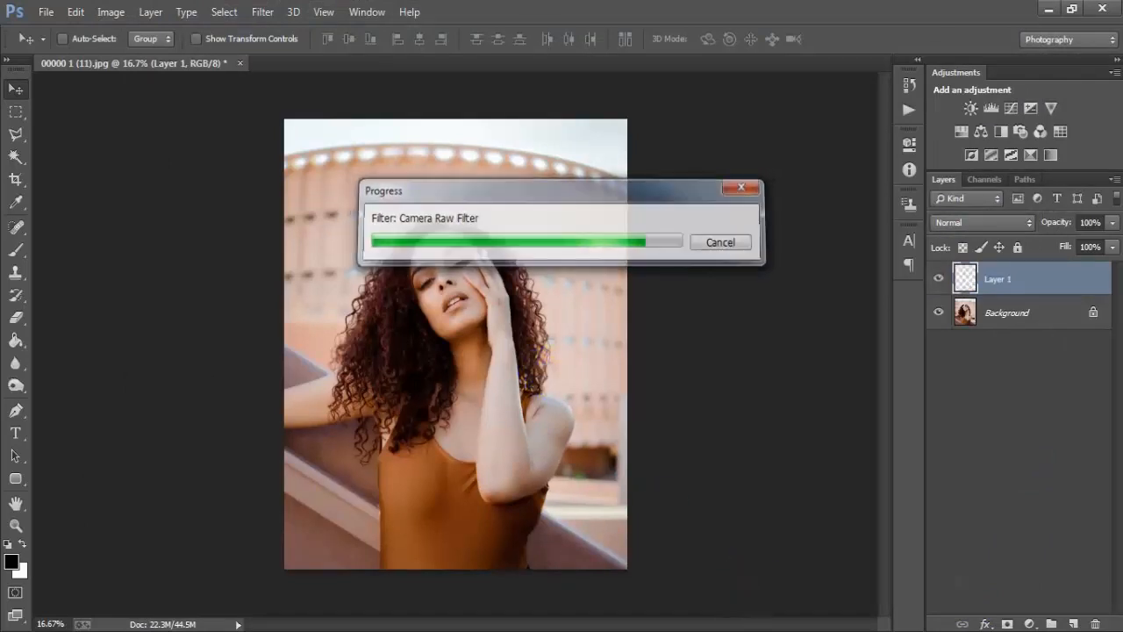
Compare the graded curly-haired portrait with its original by toggling Layer 1's visibility, including a closer view at 25%.
click(938, 279)
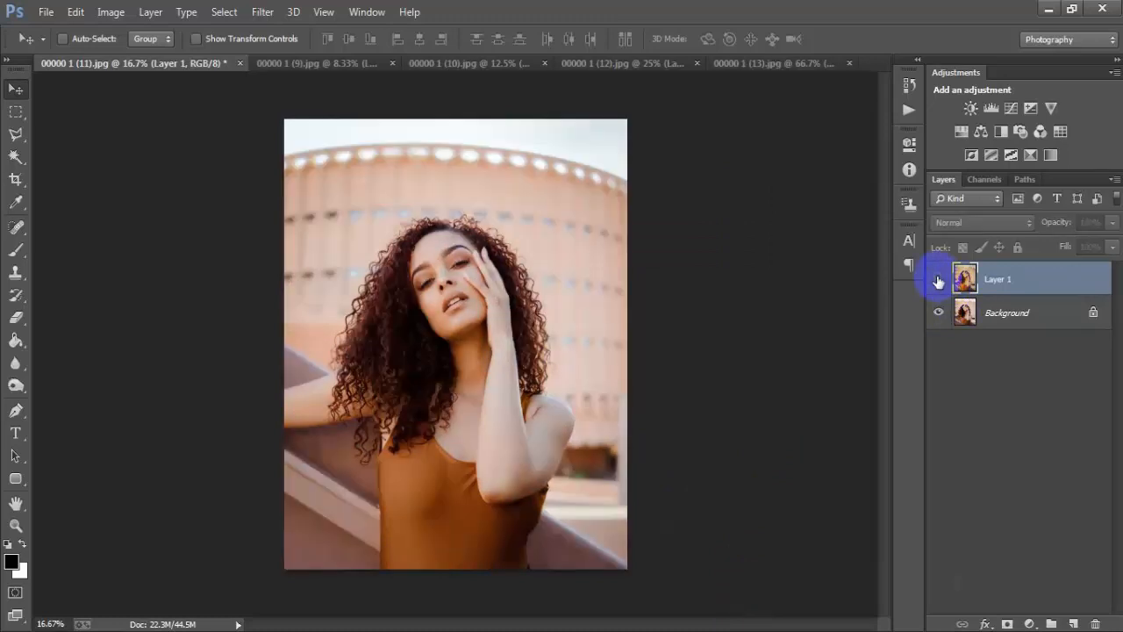
click(938, 279)
key(ctrl+plus)
click(938, 279)
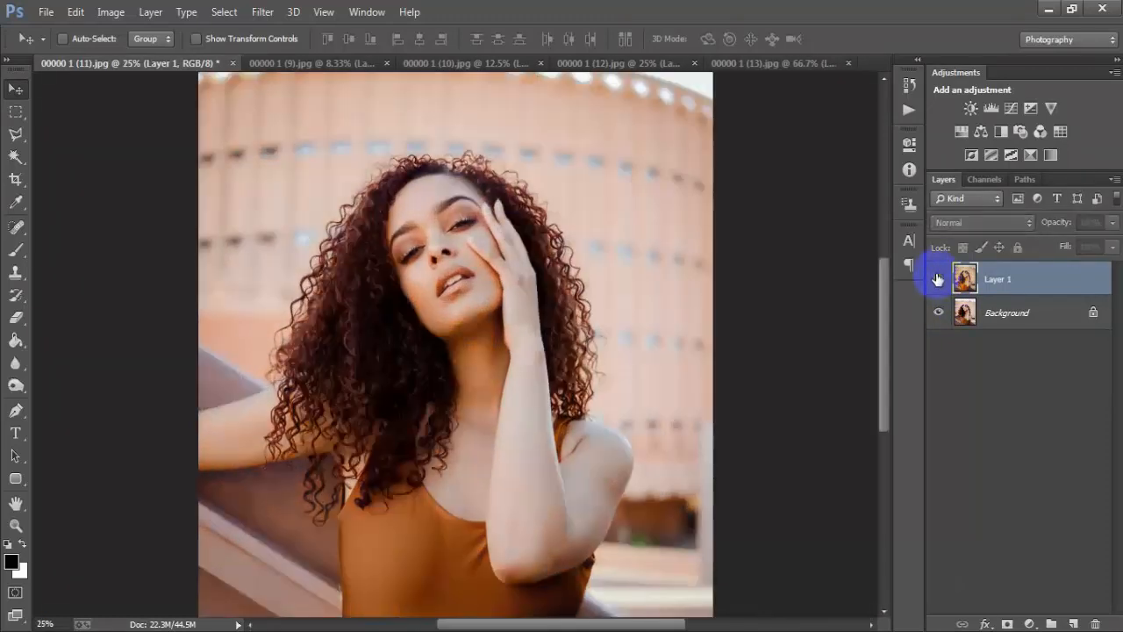
click(938, 279)
click(938, 279)
click(938, 279)
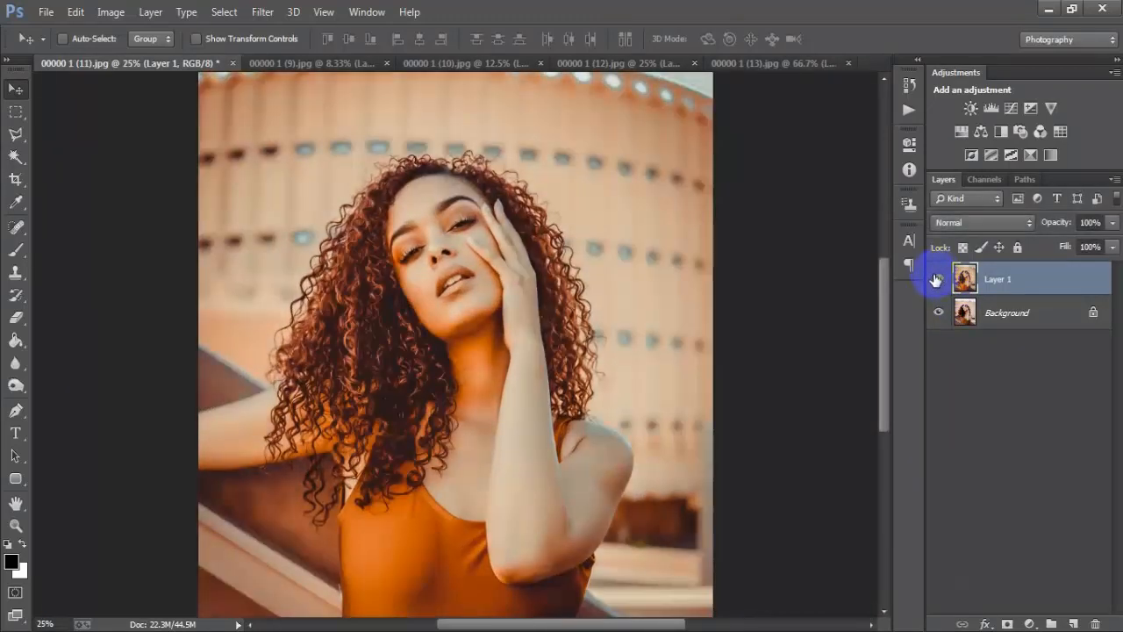
key(ctrl+minus)
Switch to 00000 1 (9).jpg and compare its grade with the original by toggling the visibility of Layer 1.
click(299, 63)
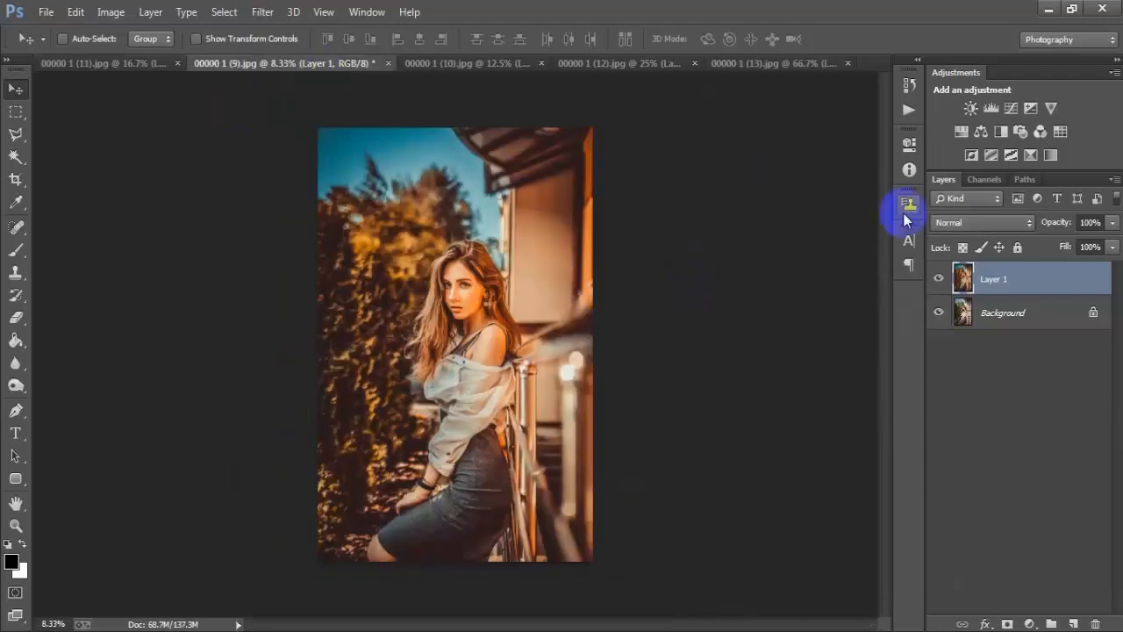
click(938, 279)
click(938, 279)
click(938, 279)
click(938, 279)
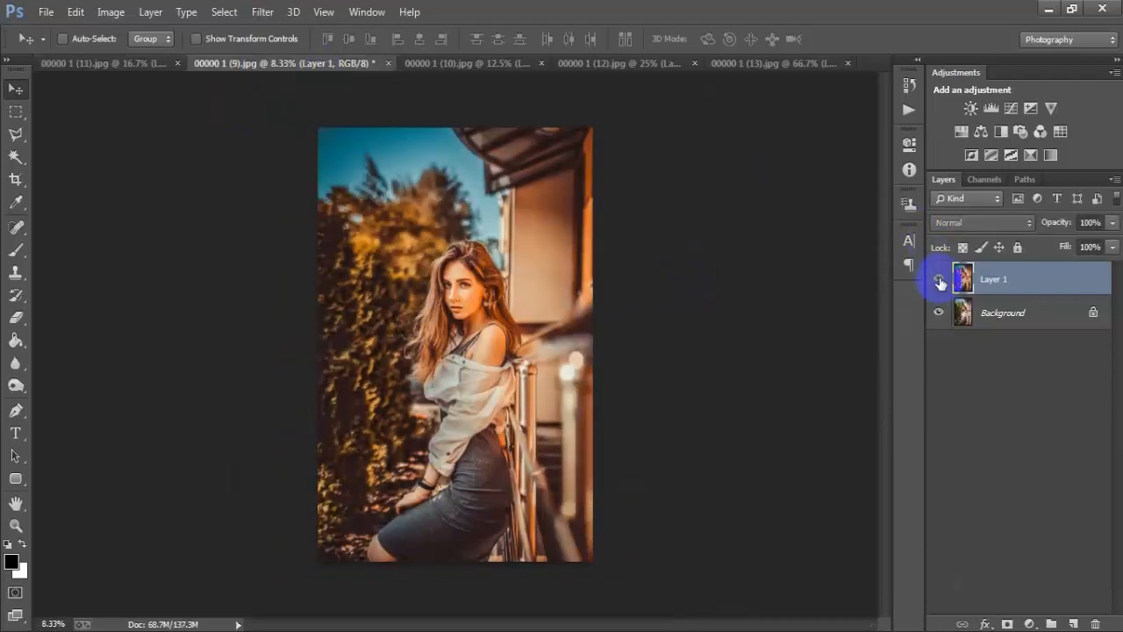
Show 00000 1 (10).jpg and toggle Layer 1's visibility to compare the graded armchair photo with its original.
click(481, 65)
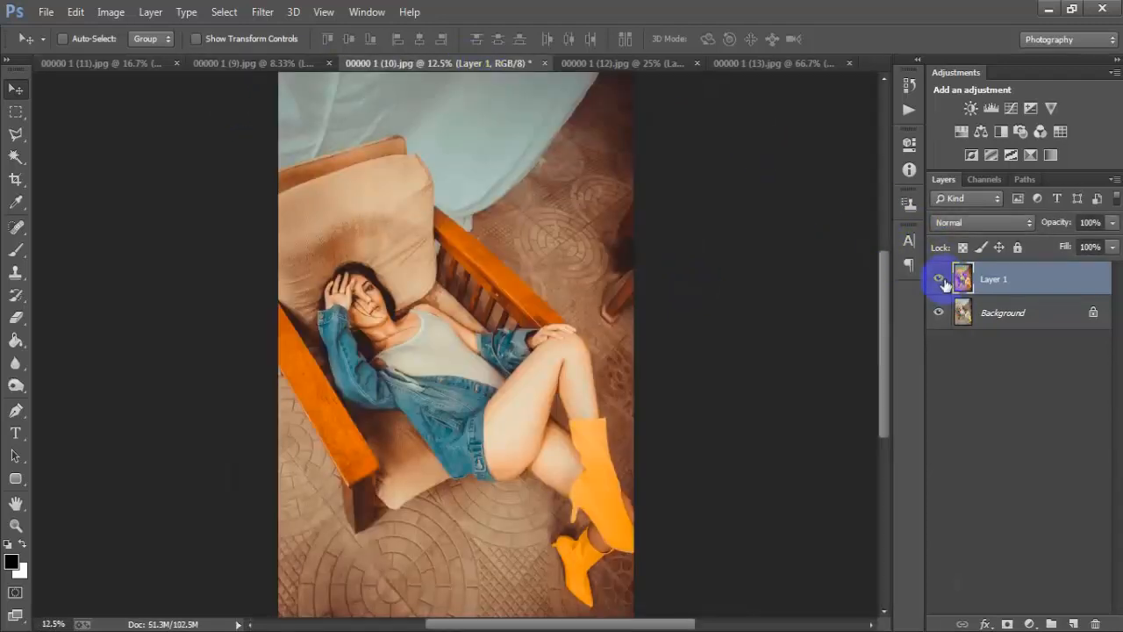
click(939, 279)
click(939, 279)
click(939, 279)
click(939, 279)
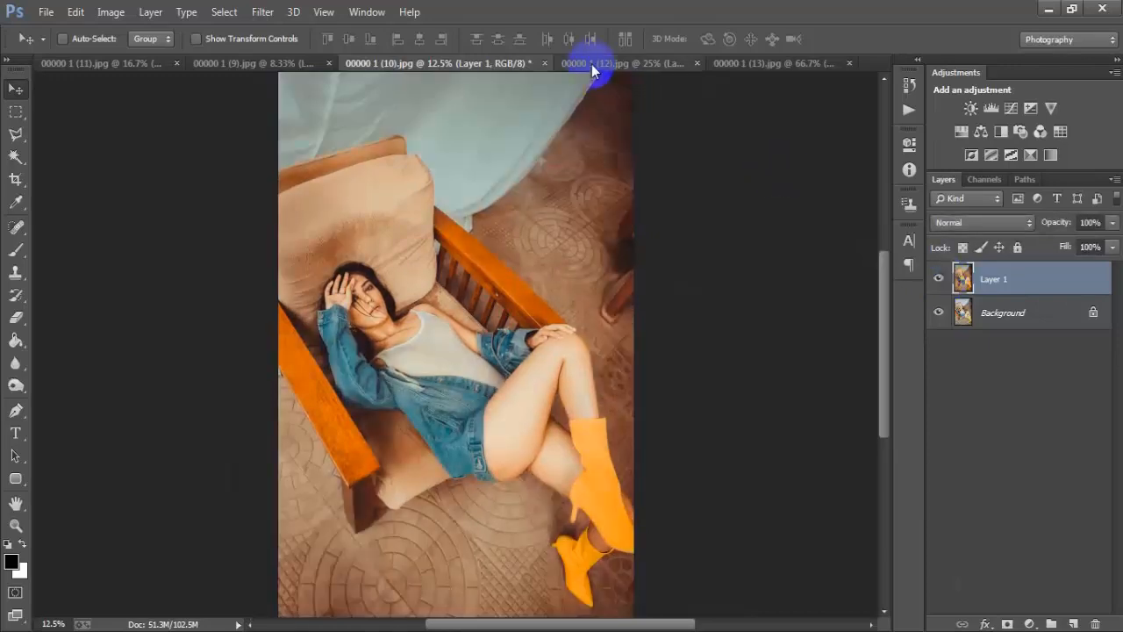
Bring up 00000 1 (12).jpg and toggle Layer 1's visibility to compare the graded reed-field portrait with its original.
click(592, 65)
click(938, 274)
click(938, 275)
click(938, 275)
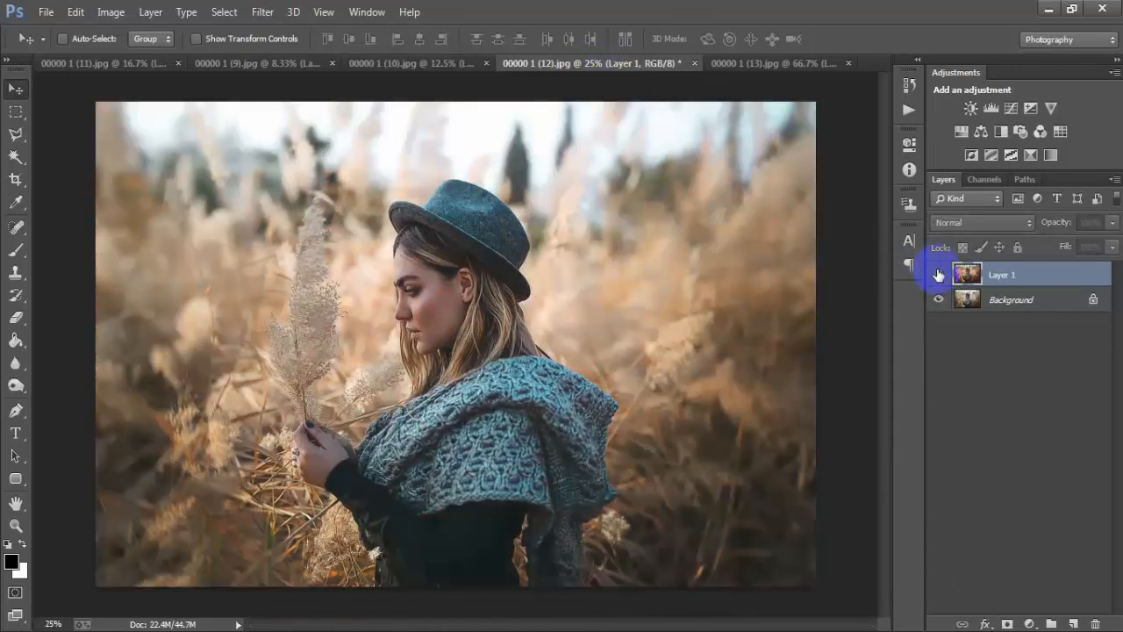
click(937, 274)
Switch to 00000 1 (13).jpg and toggle Layer 1's visibility to compare the graded goat portrait with its original.
click(761, 64)
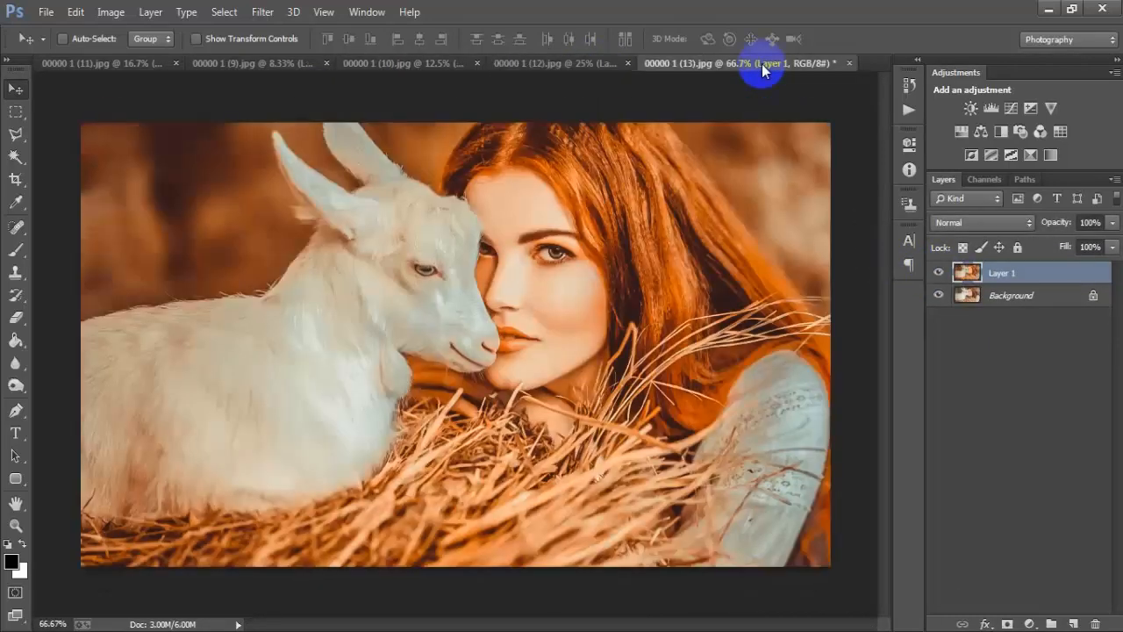
click(937, 273)
click(937, 273)
click(937, 273)
click(937, 273)
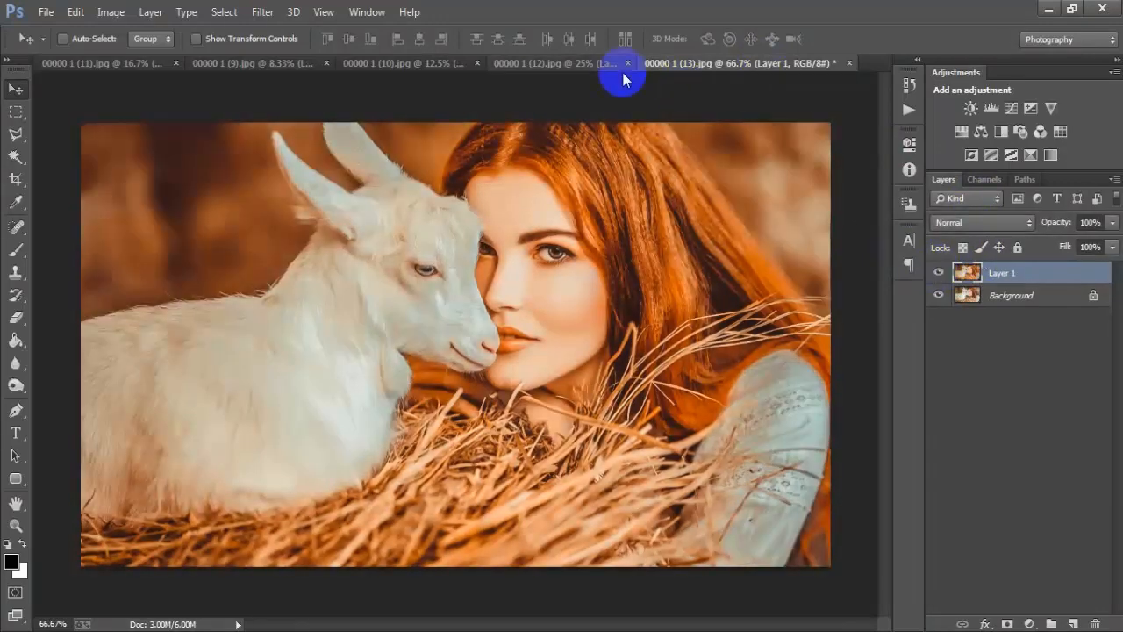
Return to 00000 1 (12).jpg and compare the before and after versions again by hiding and showing Layer 1.
click(544, 62)
click(937, 274)
click(937, 275)
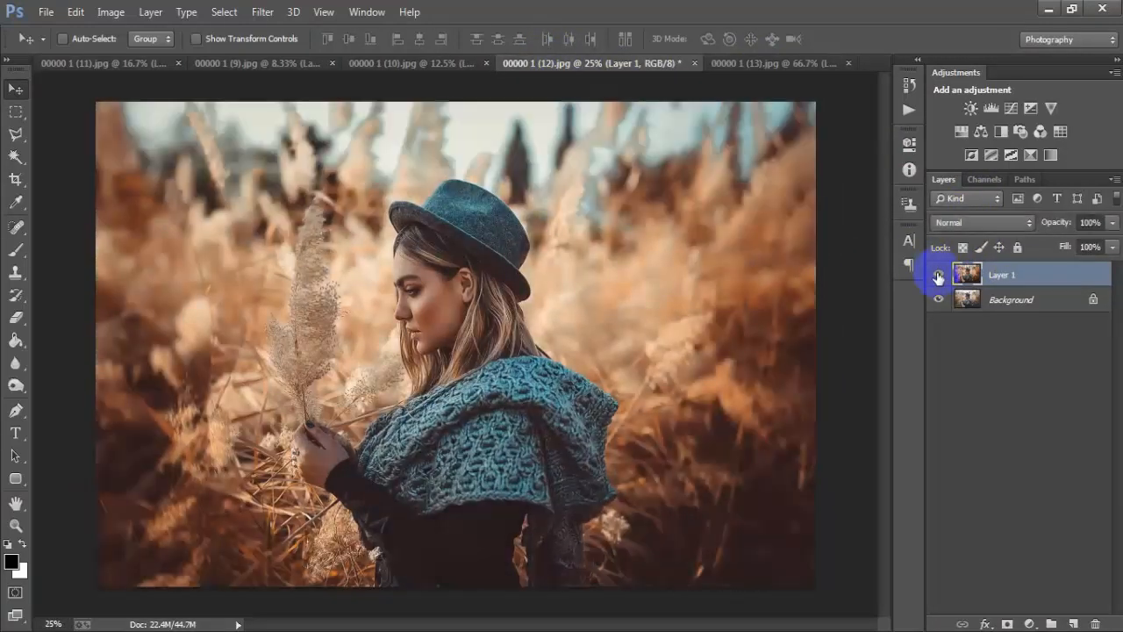
click(937, 275)
click(937, 275)
Return to 00000 1 (10).jpg and review its before and after versions again by hiding and showing Layer 1.
click(412, 63)
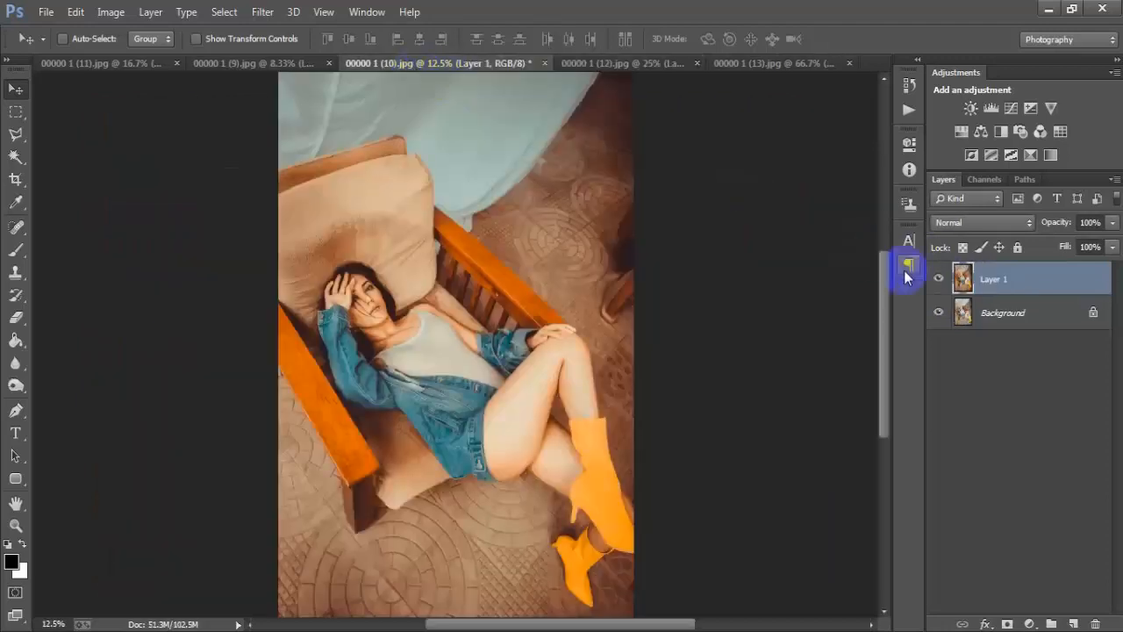
click(938, 277)
click(938, 277)
click(938, 277)
click(938, 278)
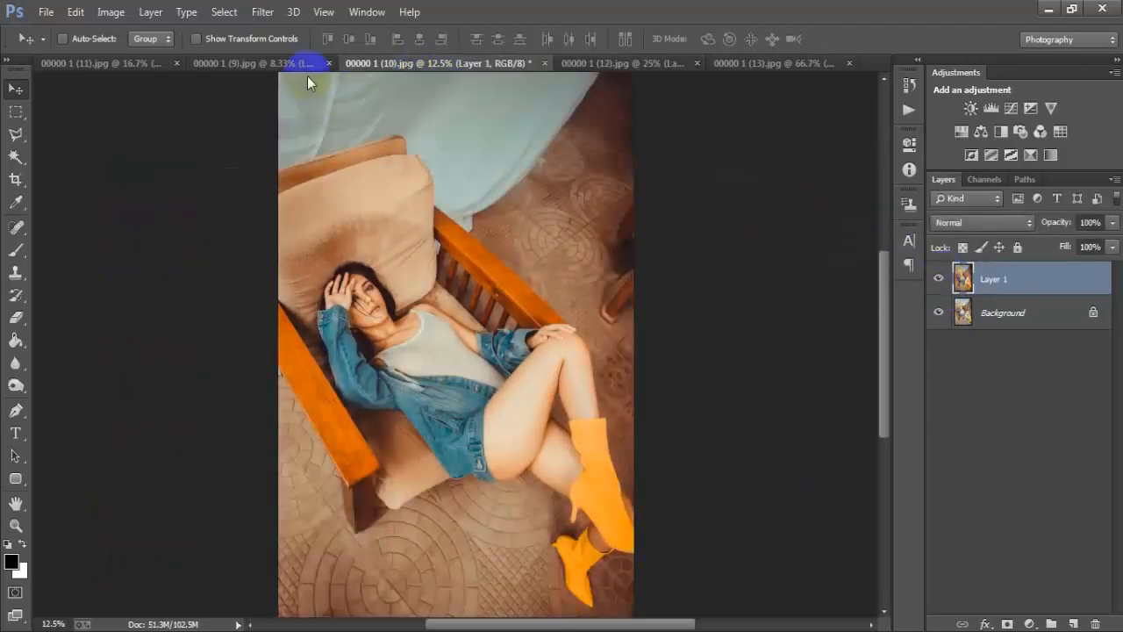
Return to 00000 1 (9).jpg and compare its graded and original versions, also at 12.5% zoom, by toggling Layer 1's visibility.
click(307, 63)
click(940, 278)
click(940, 278)
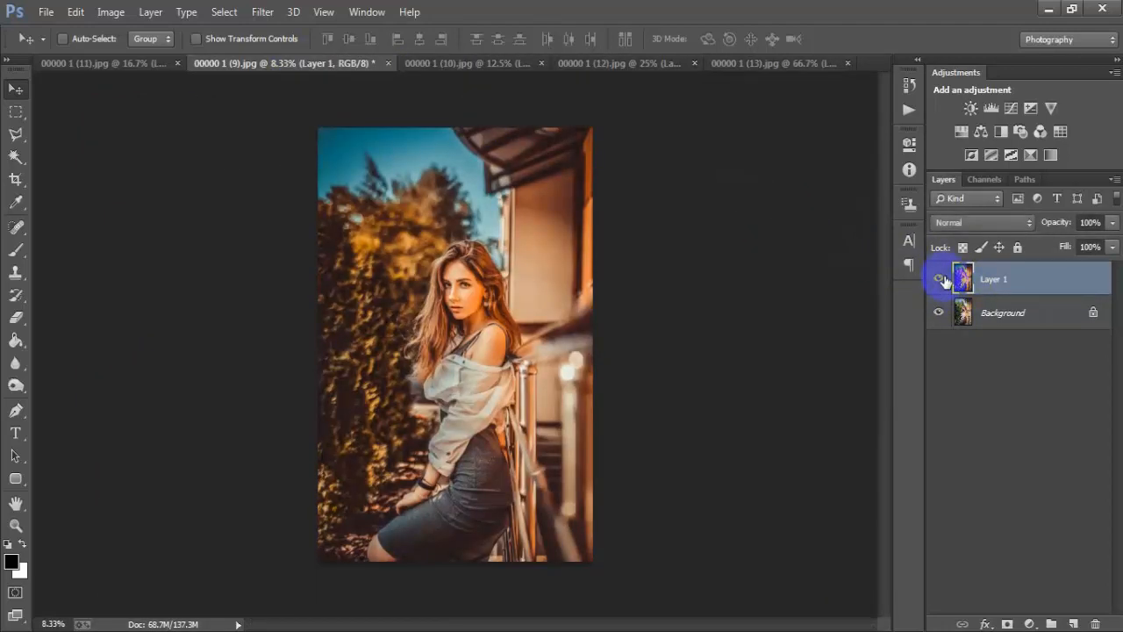
key(ctrl+plus)
click(938, 278)
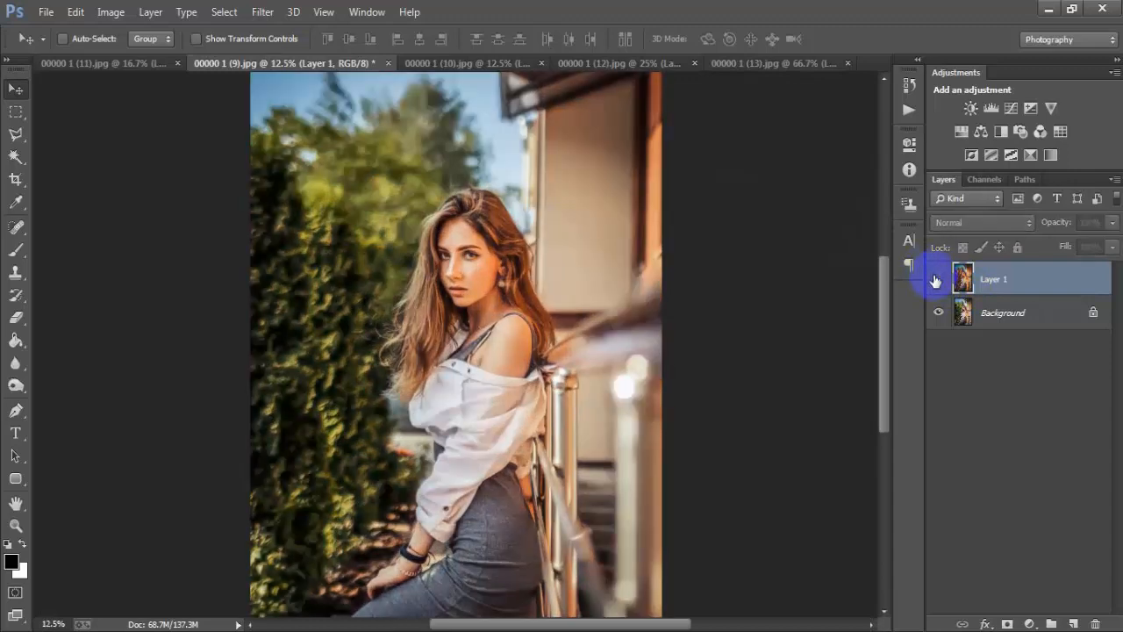
click(938, 278)
click(937, 278)
click(938, 278)
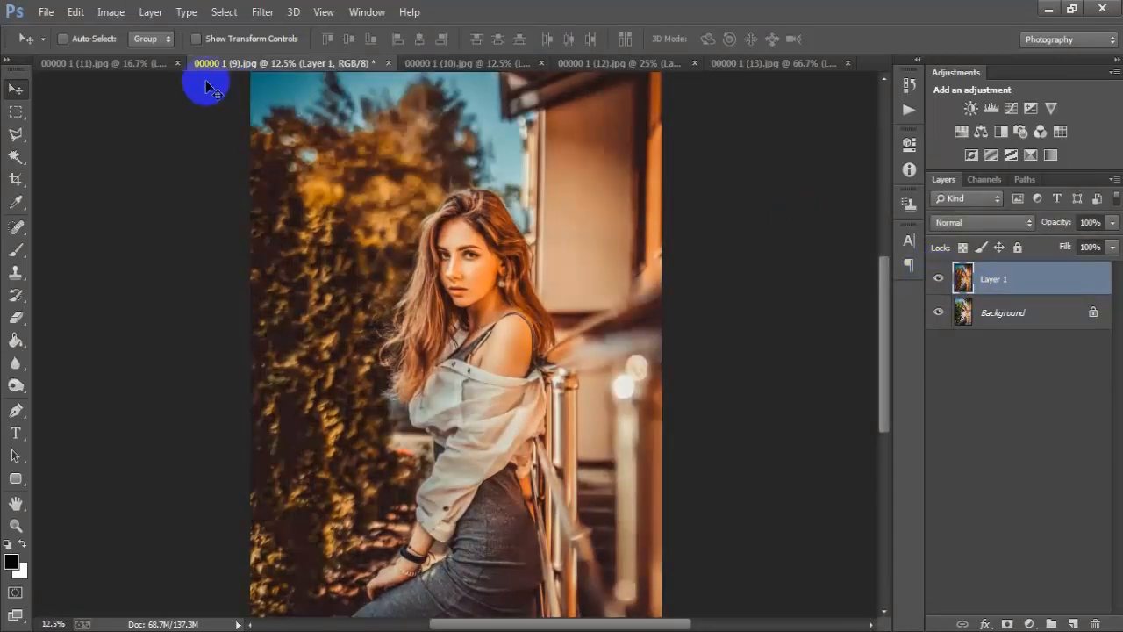
Return to 00000 1 (11).jpg and compare the grade with the original once more, leaving Layer 1 visible.
click(130, 67)
click(938, 279)
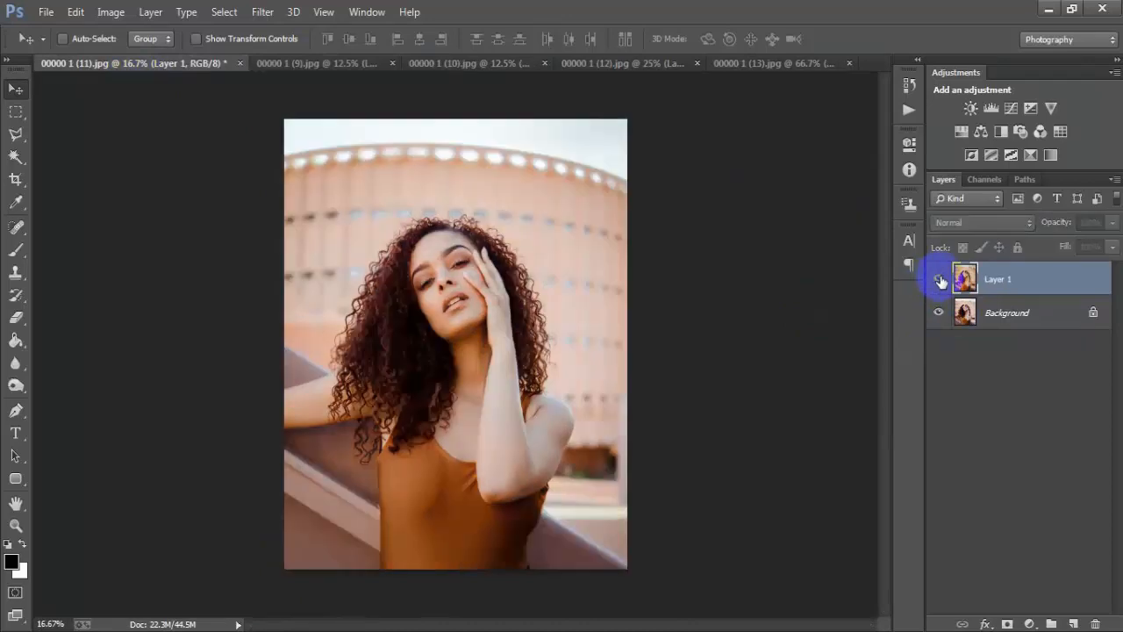
click(938, 279)
click(937, 279)
click(939, 279)
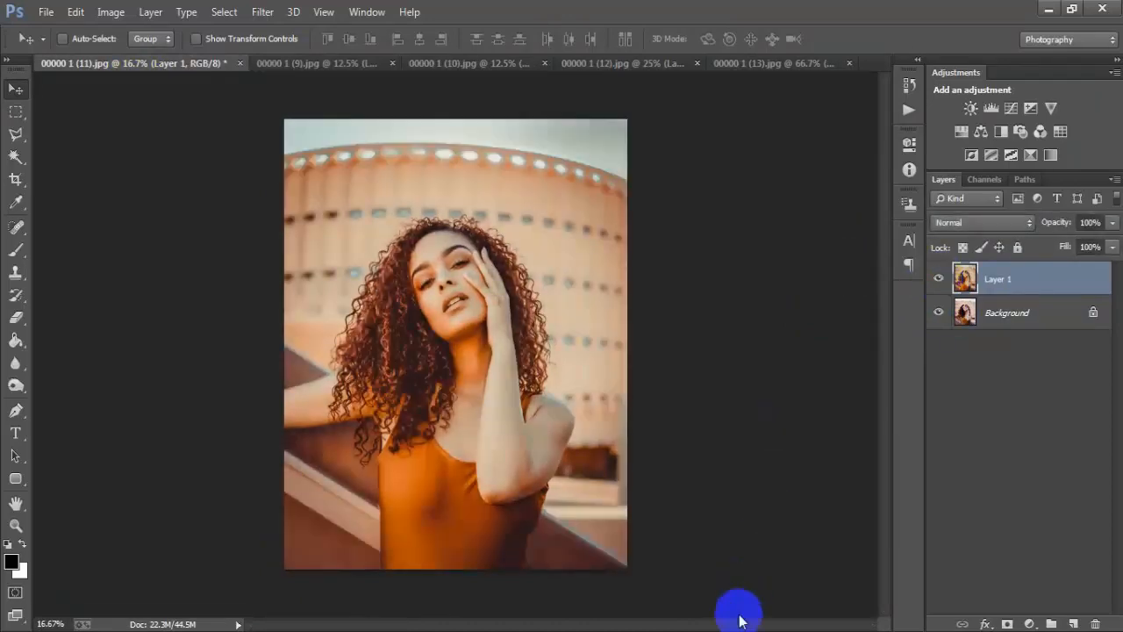